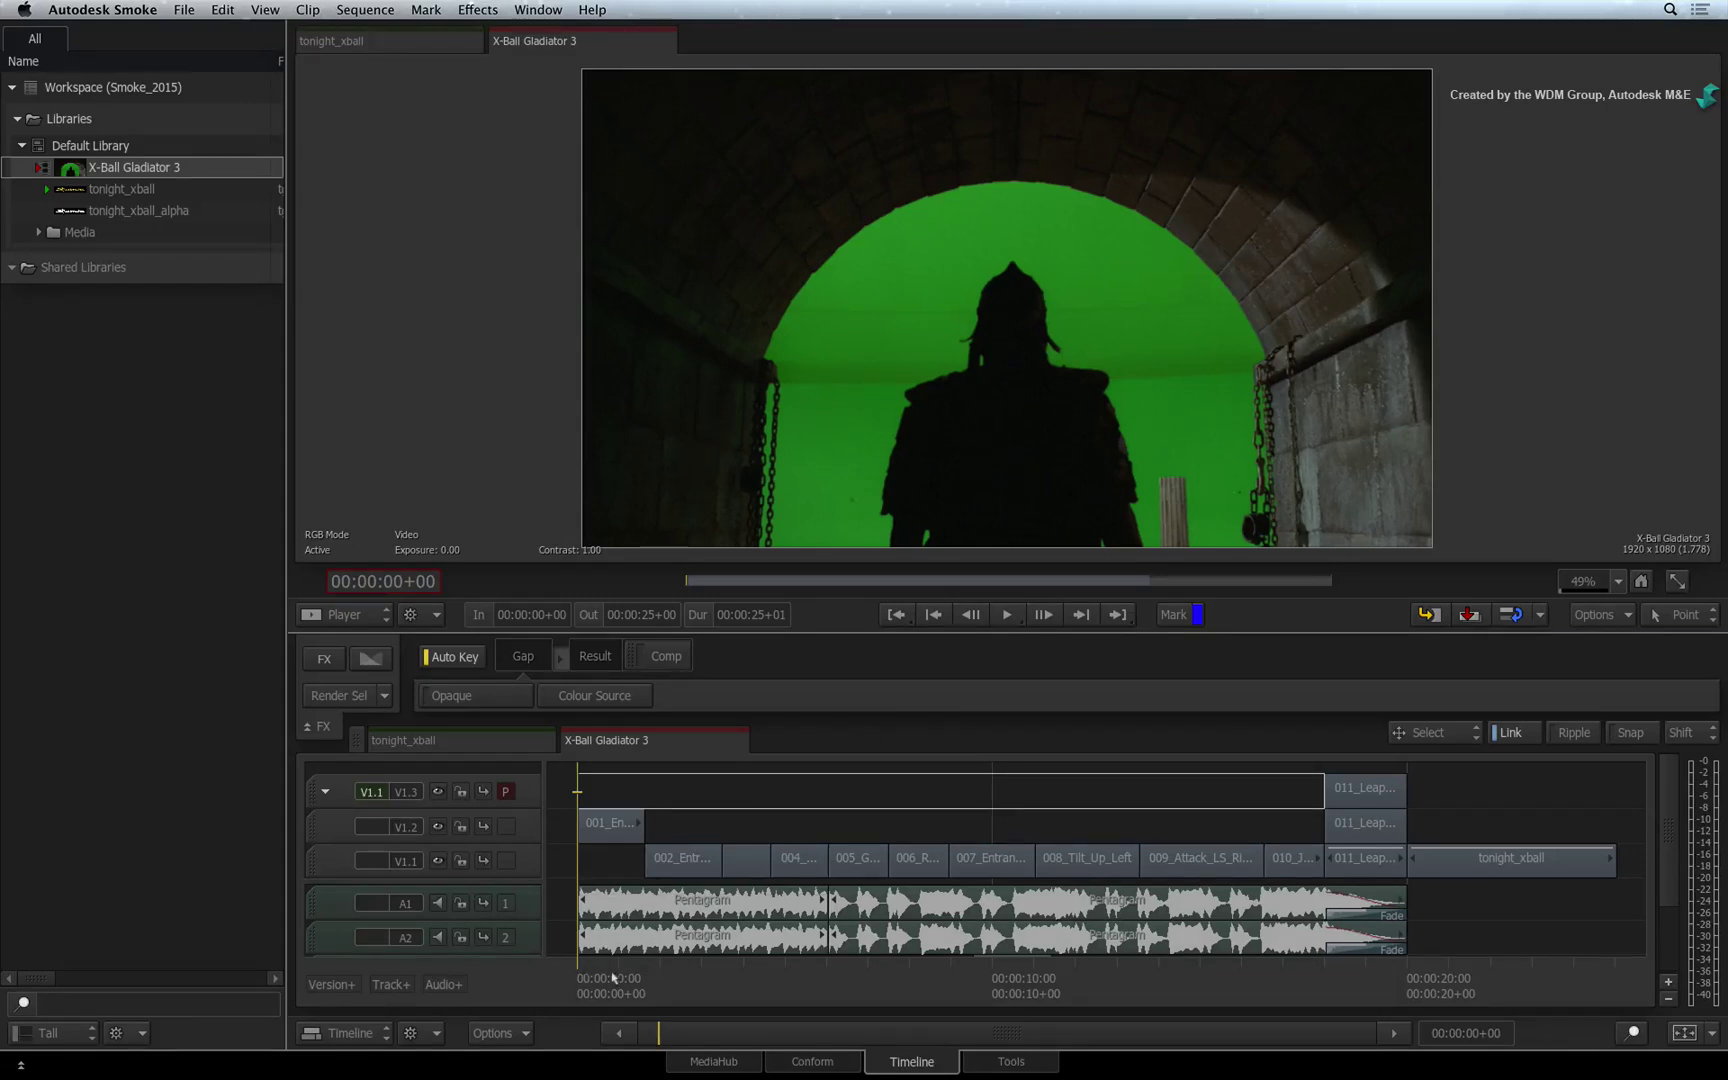
- Scrub the positioner to about 00:00:08+23 to show the Colosseum gladiator shot
{"action": "left_click_drag", "start_coordinate": [613, 978], "coordinate": [950, 962]}
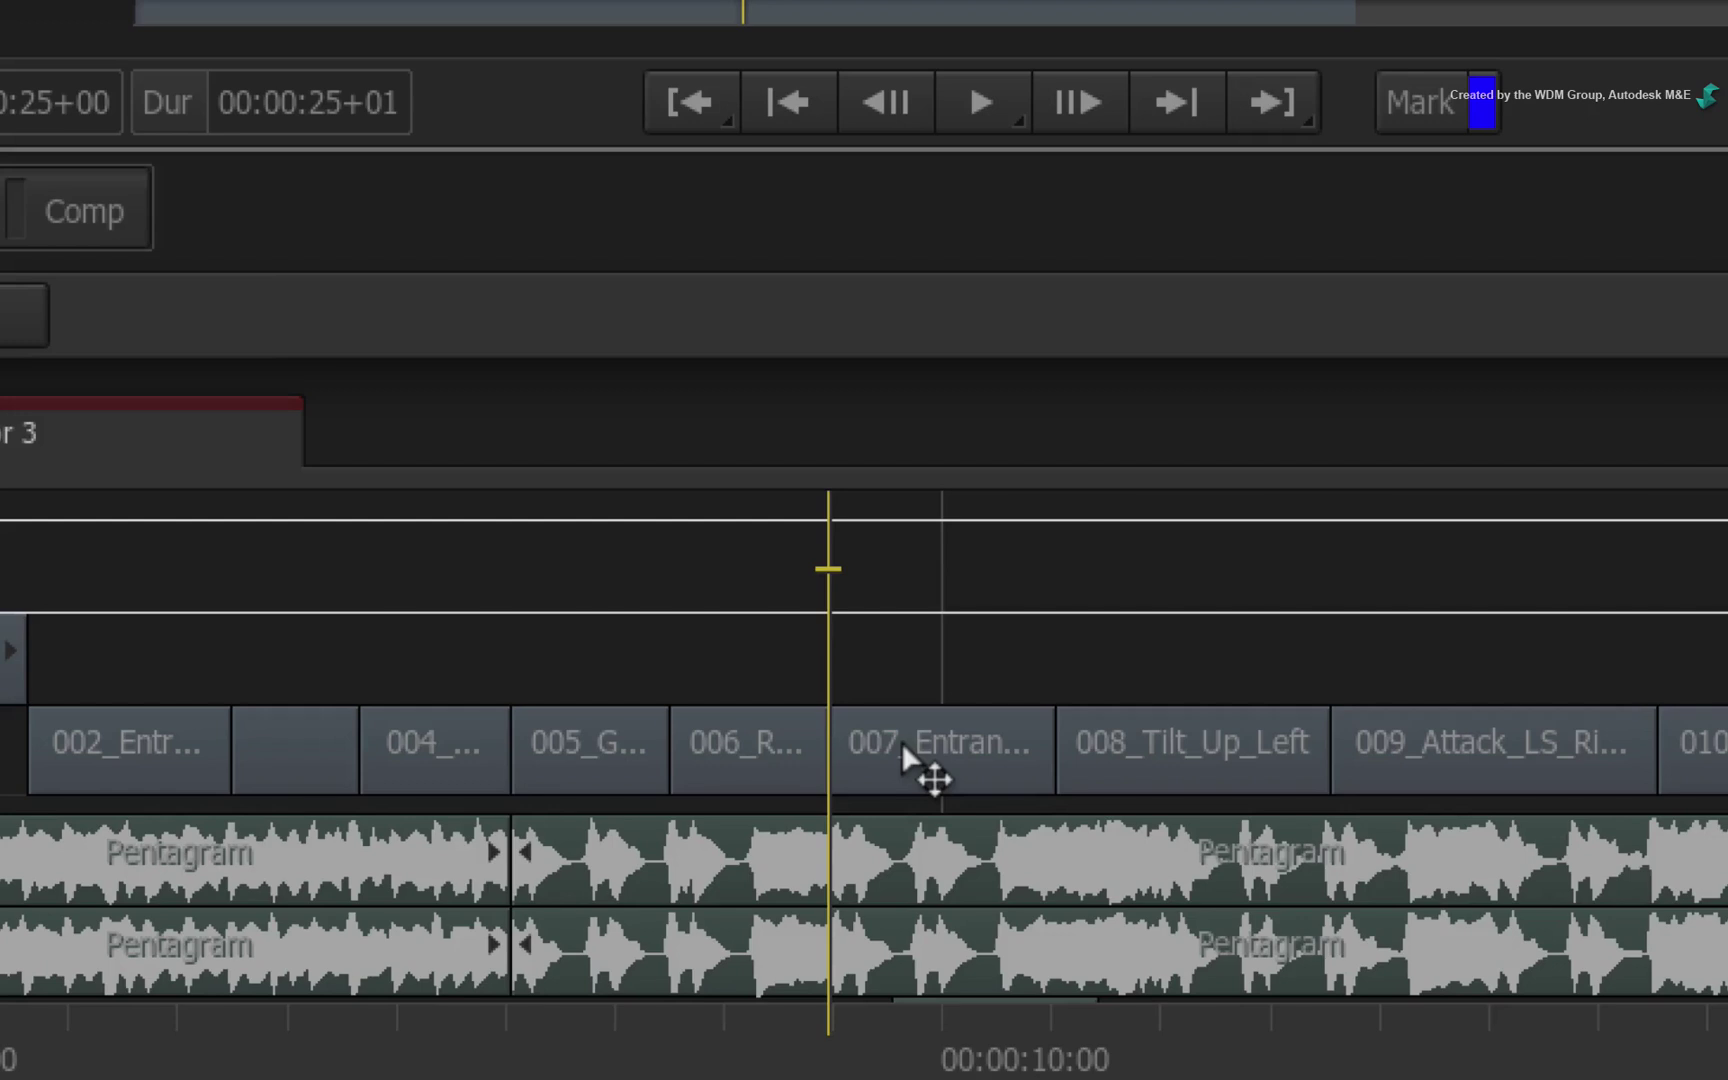
- Create a ConnectFX effect on the 007_Entrance_Attack segment and return to the Timeline
{"action": "left_click", "coordinate": [979, 862]}
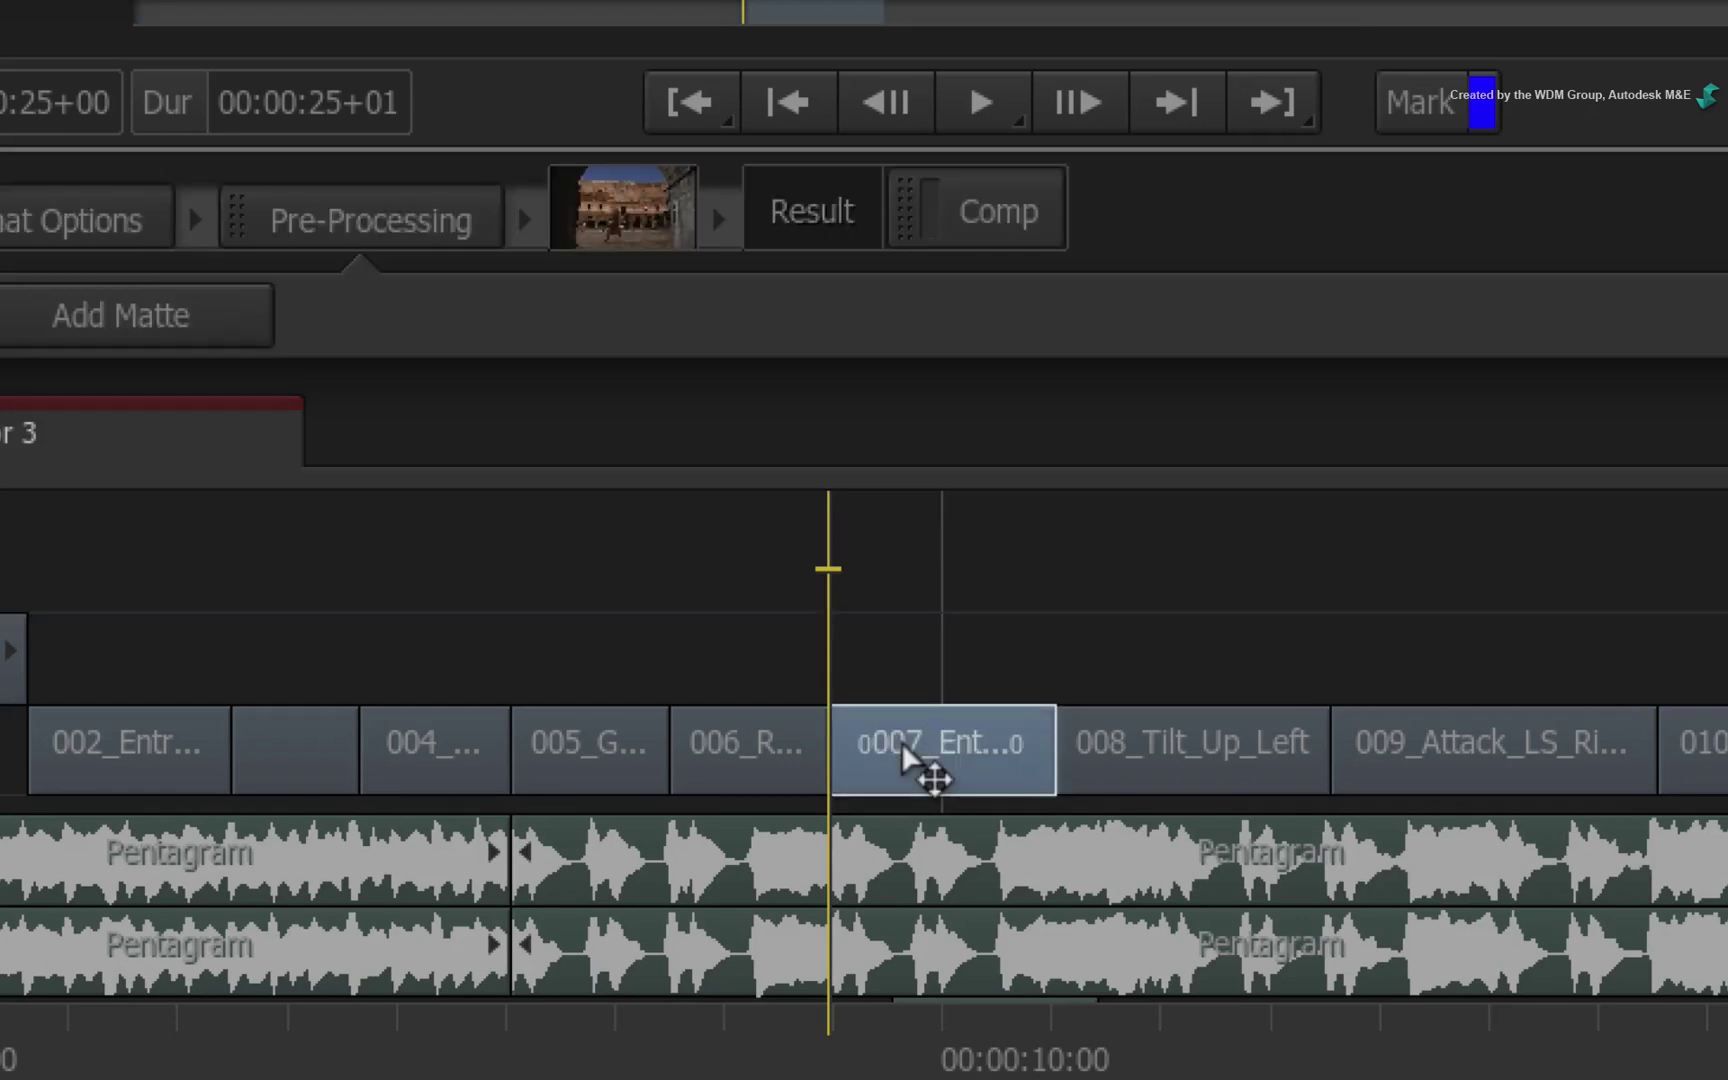
{"action": "key", "text": "ctrl+Tab"}
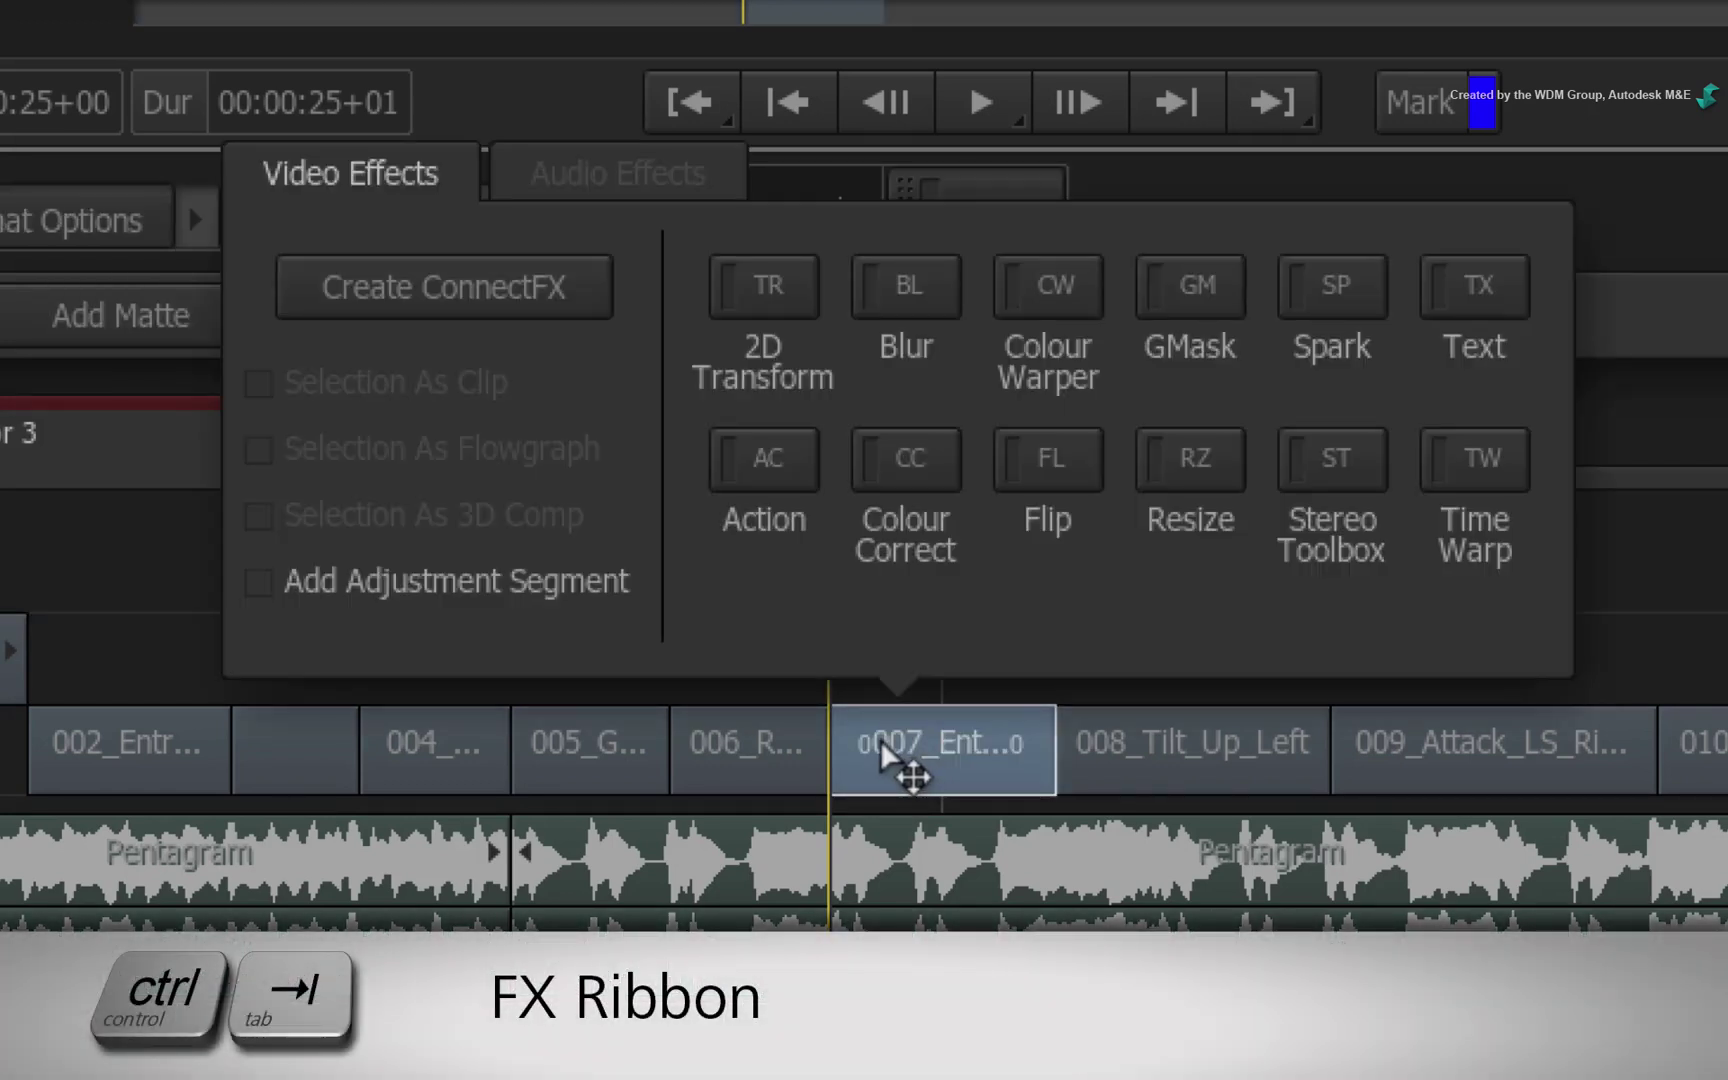
{"action": "left_click", "coordinate": [450, 262]}
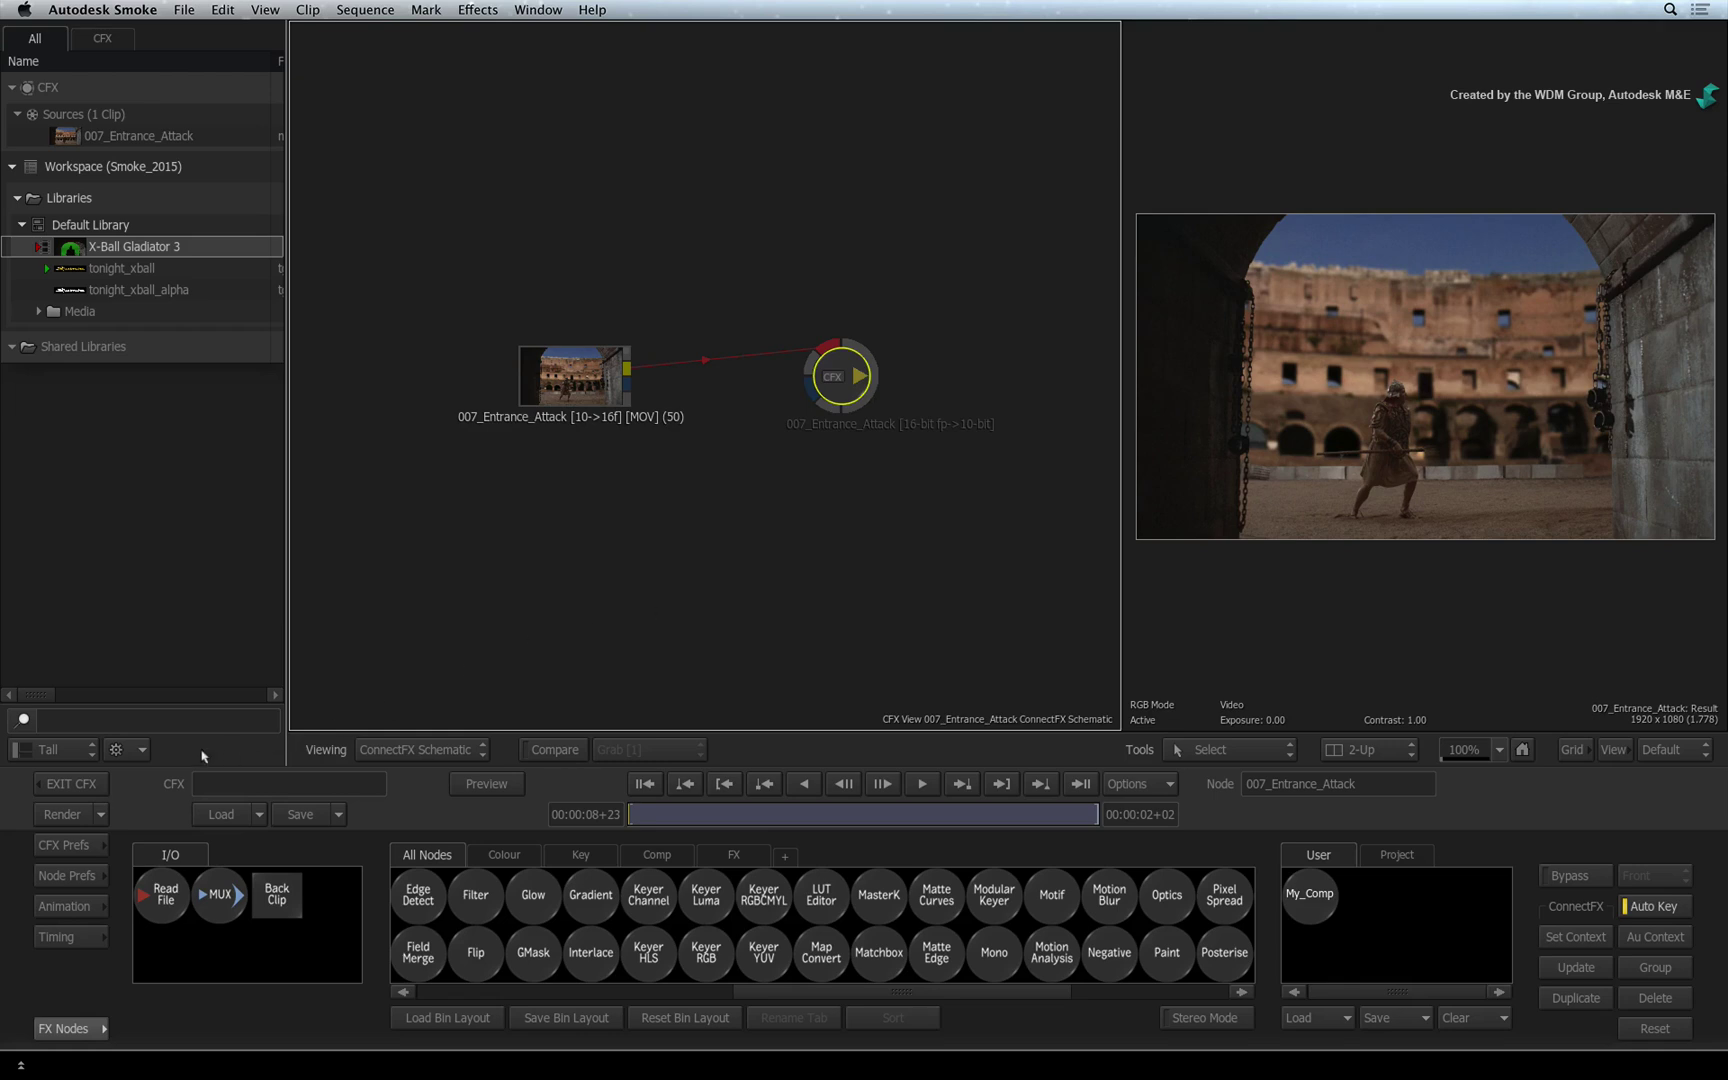
{"action": "left_click", "coordinate": [90, 781]}
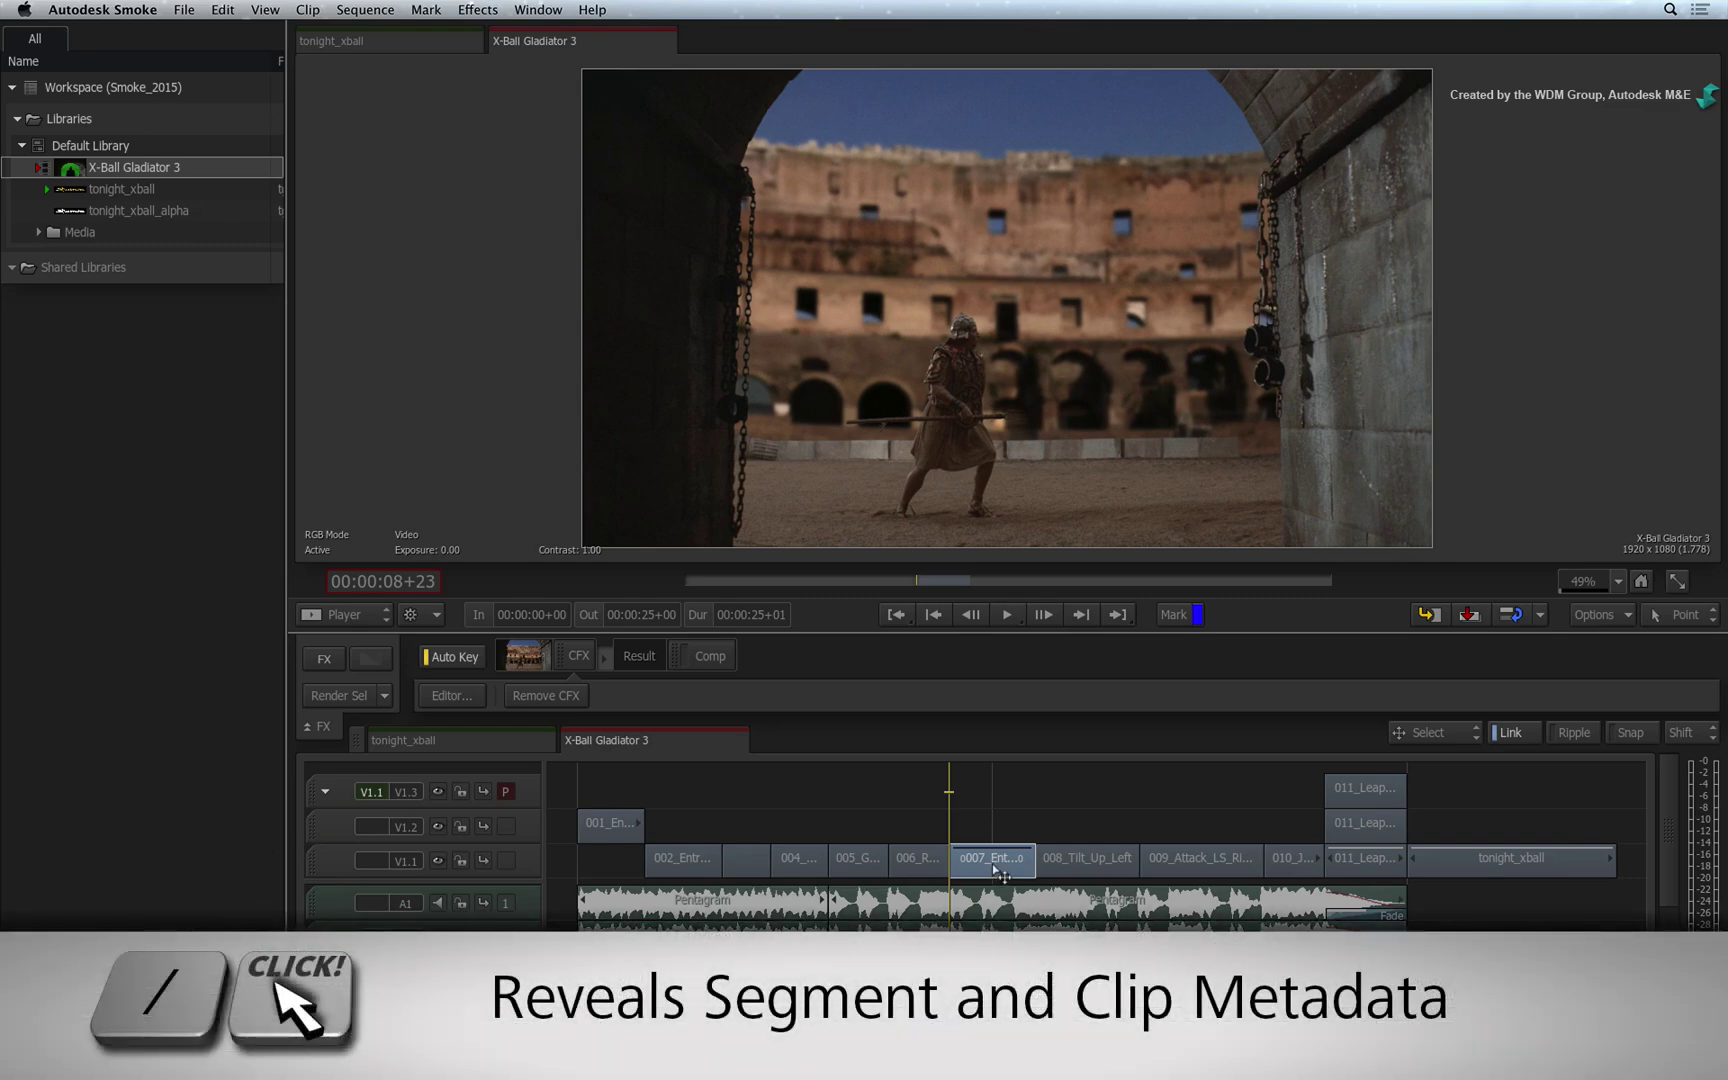
- Check the 007 segment's metadata, then scrub to about 00:00:20+12 over the tonight_xball clip
{"action": "left_click", "coordinate": [994, 870]}
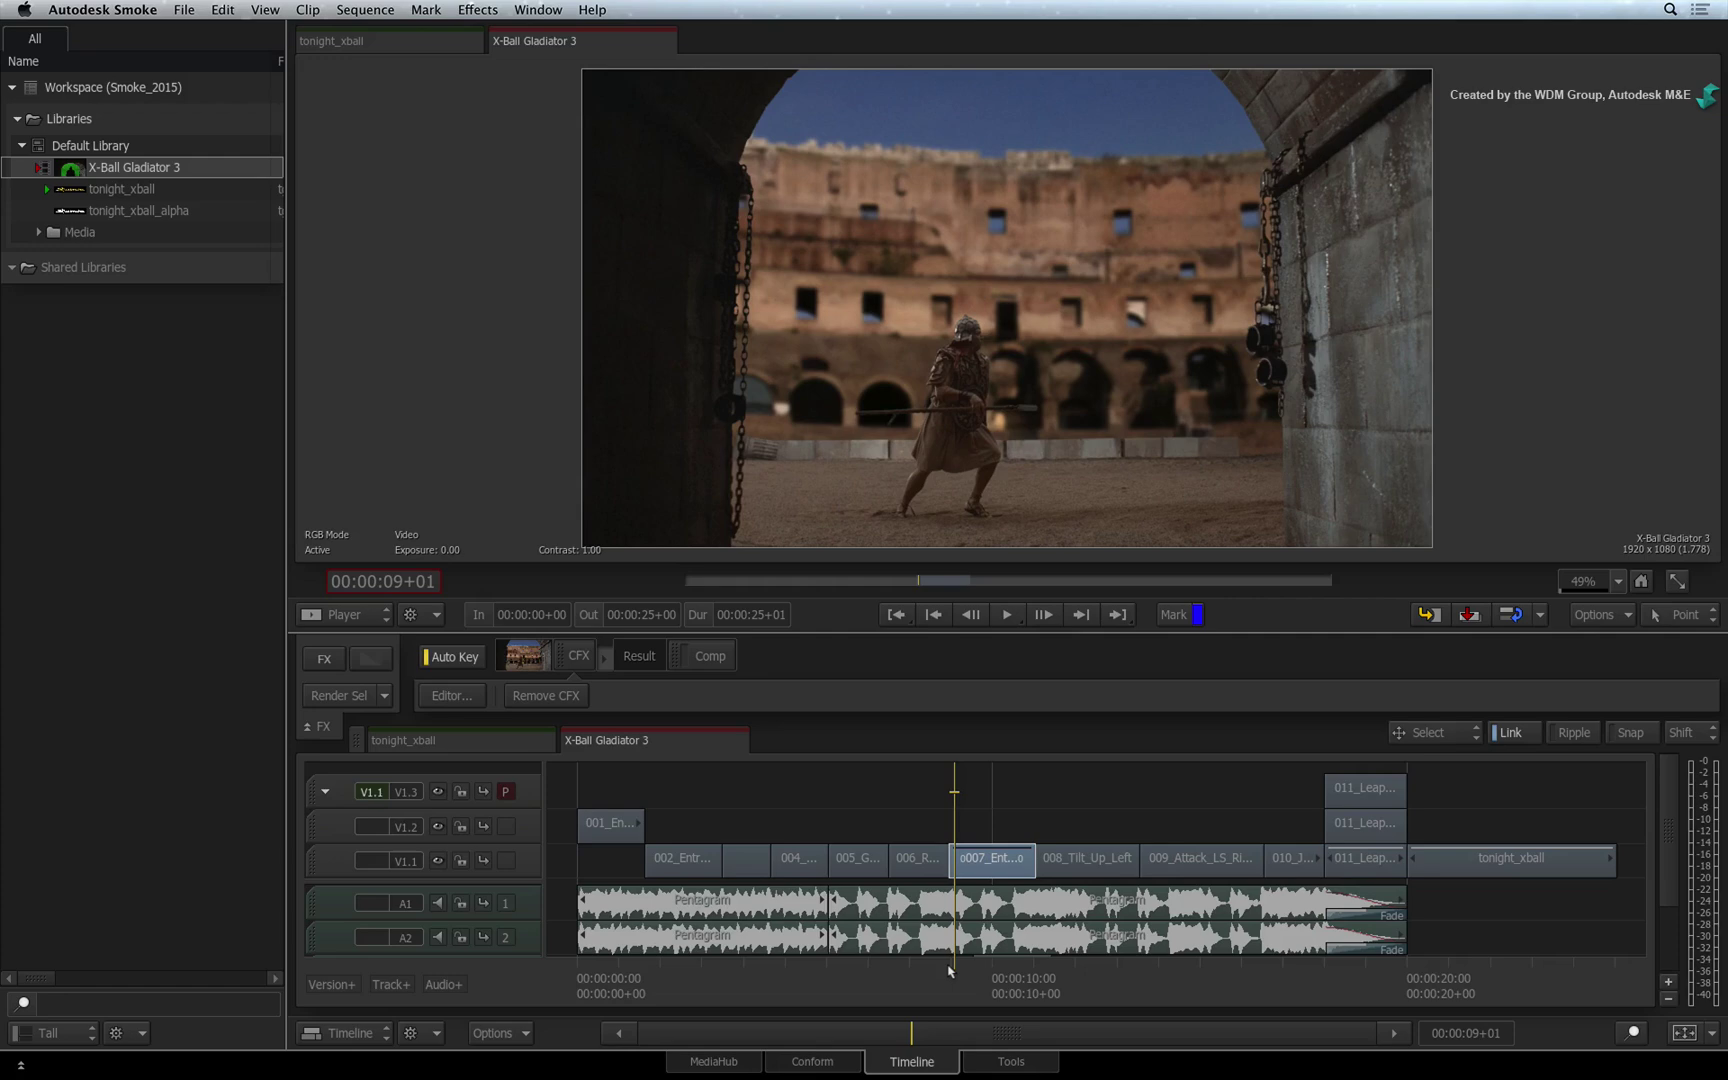
{"action": "left_click_drag", "start_coordinate": [950, 970], "coordinate": [1425, 963]}
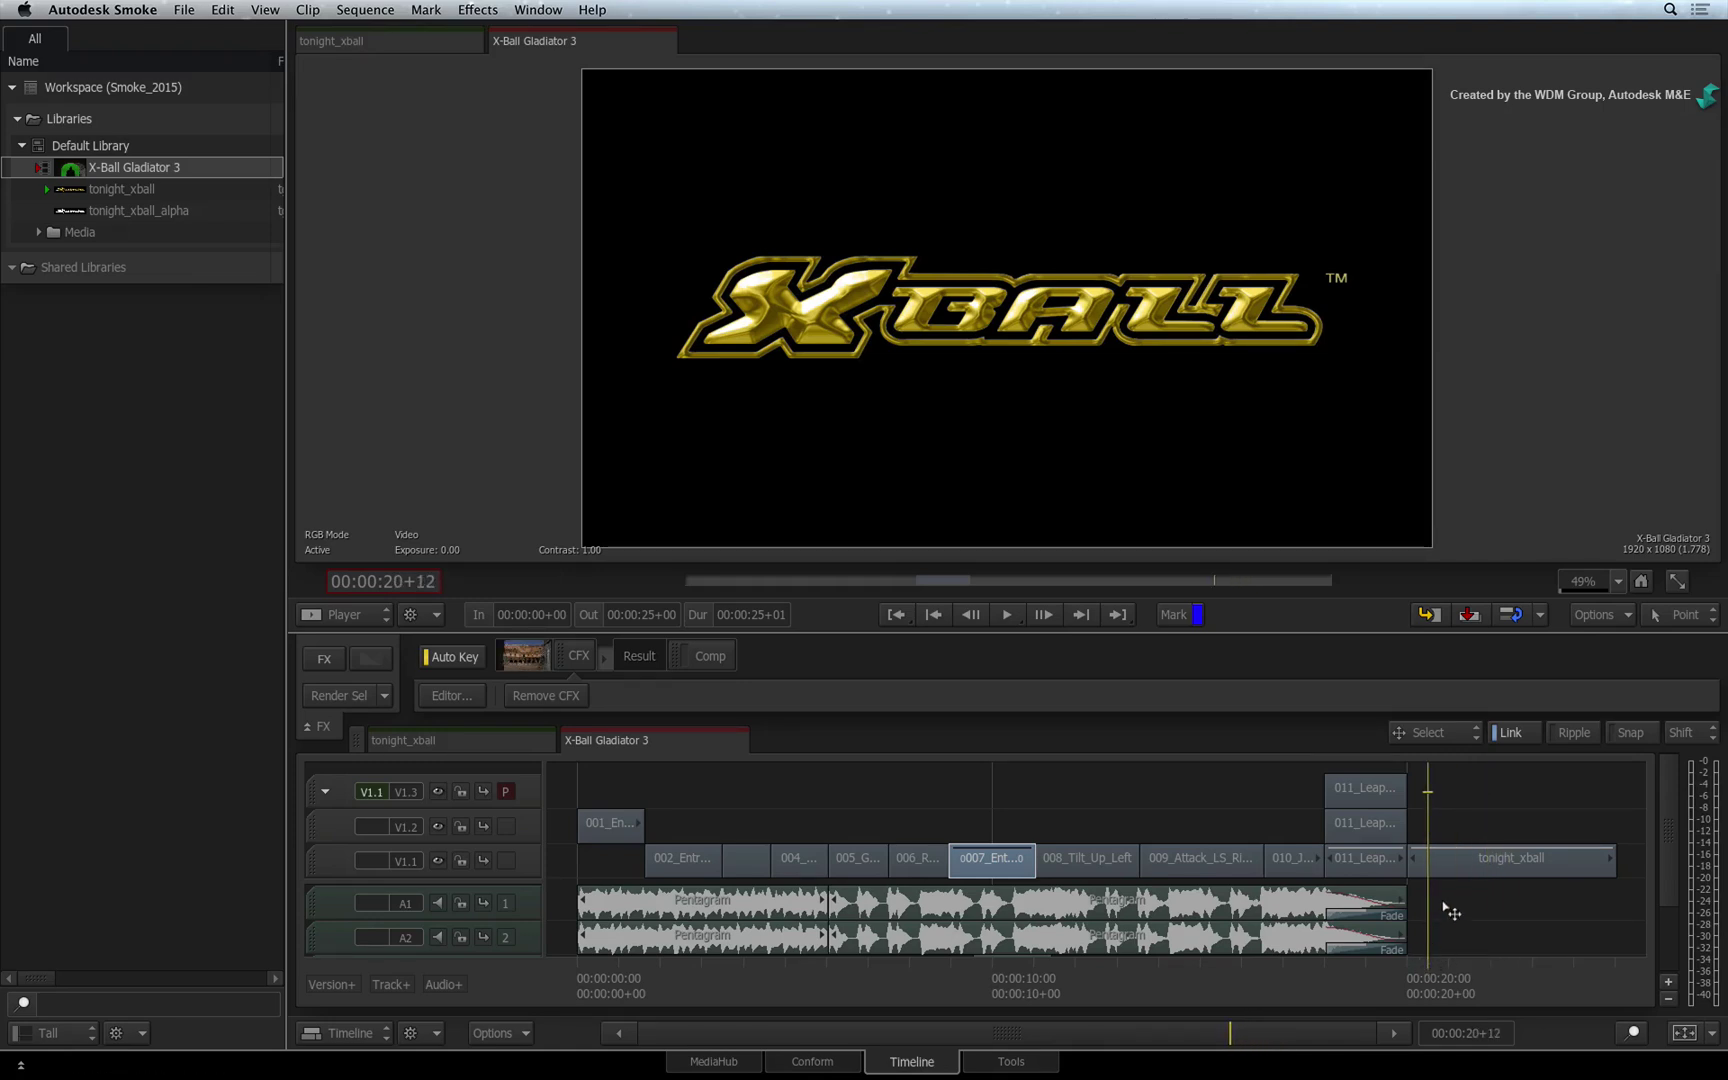
- Select the tonight_xball segment, view its metadata, and show its 1584 × 296 Resize settings
{"action": "left_click", "coordinate": [1450, 862]}
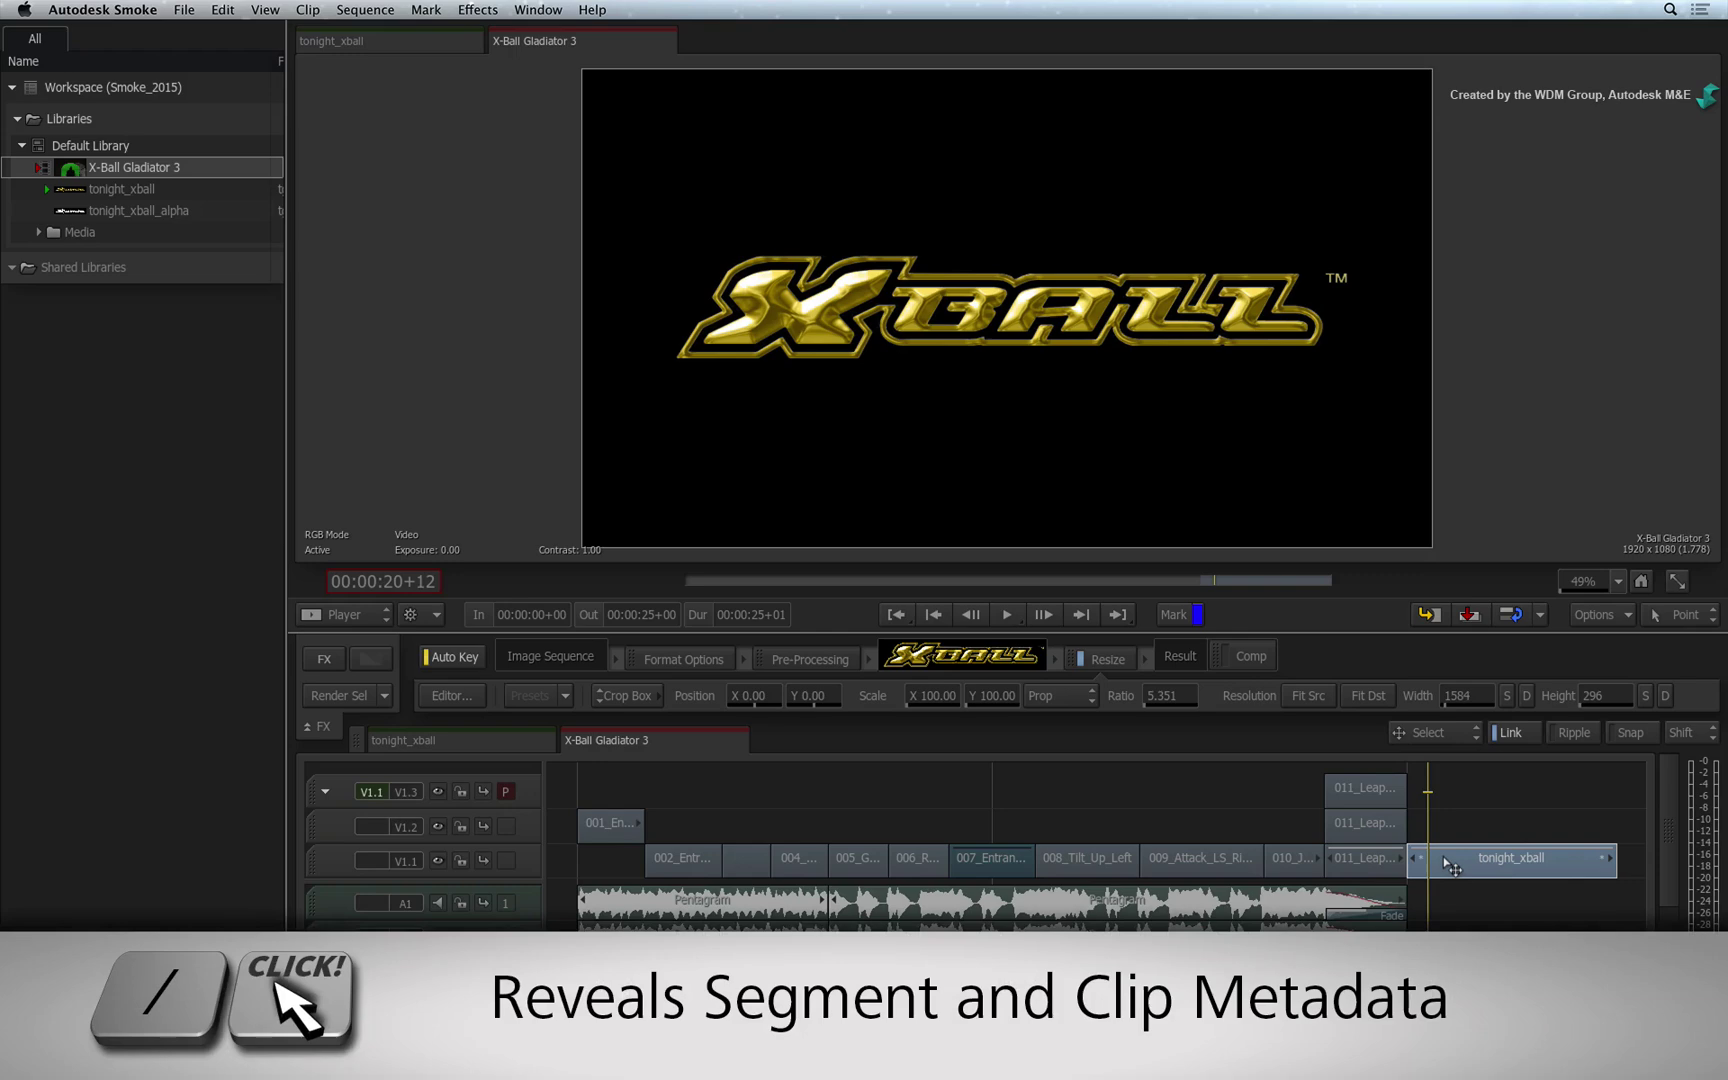
{"action": "left_click", "coordinate": [1450, 866]}
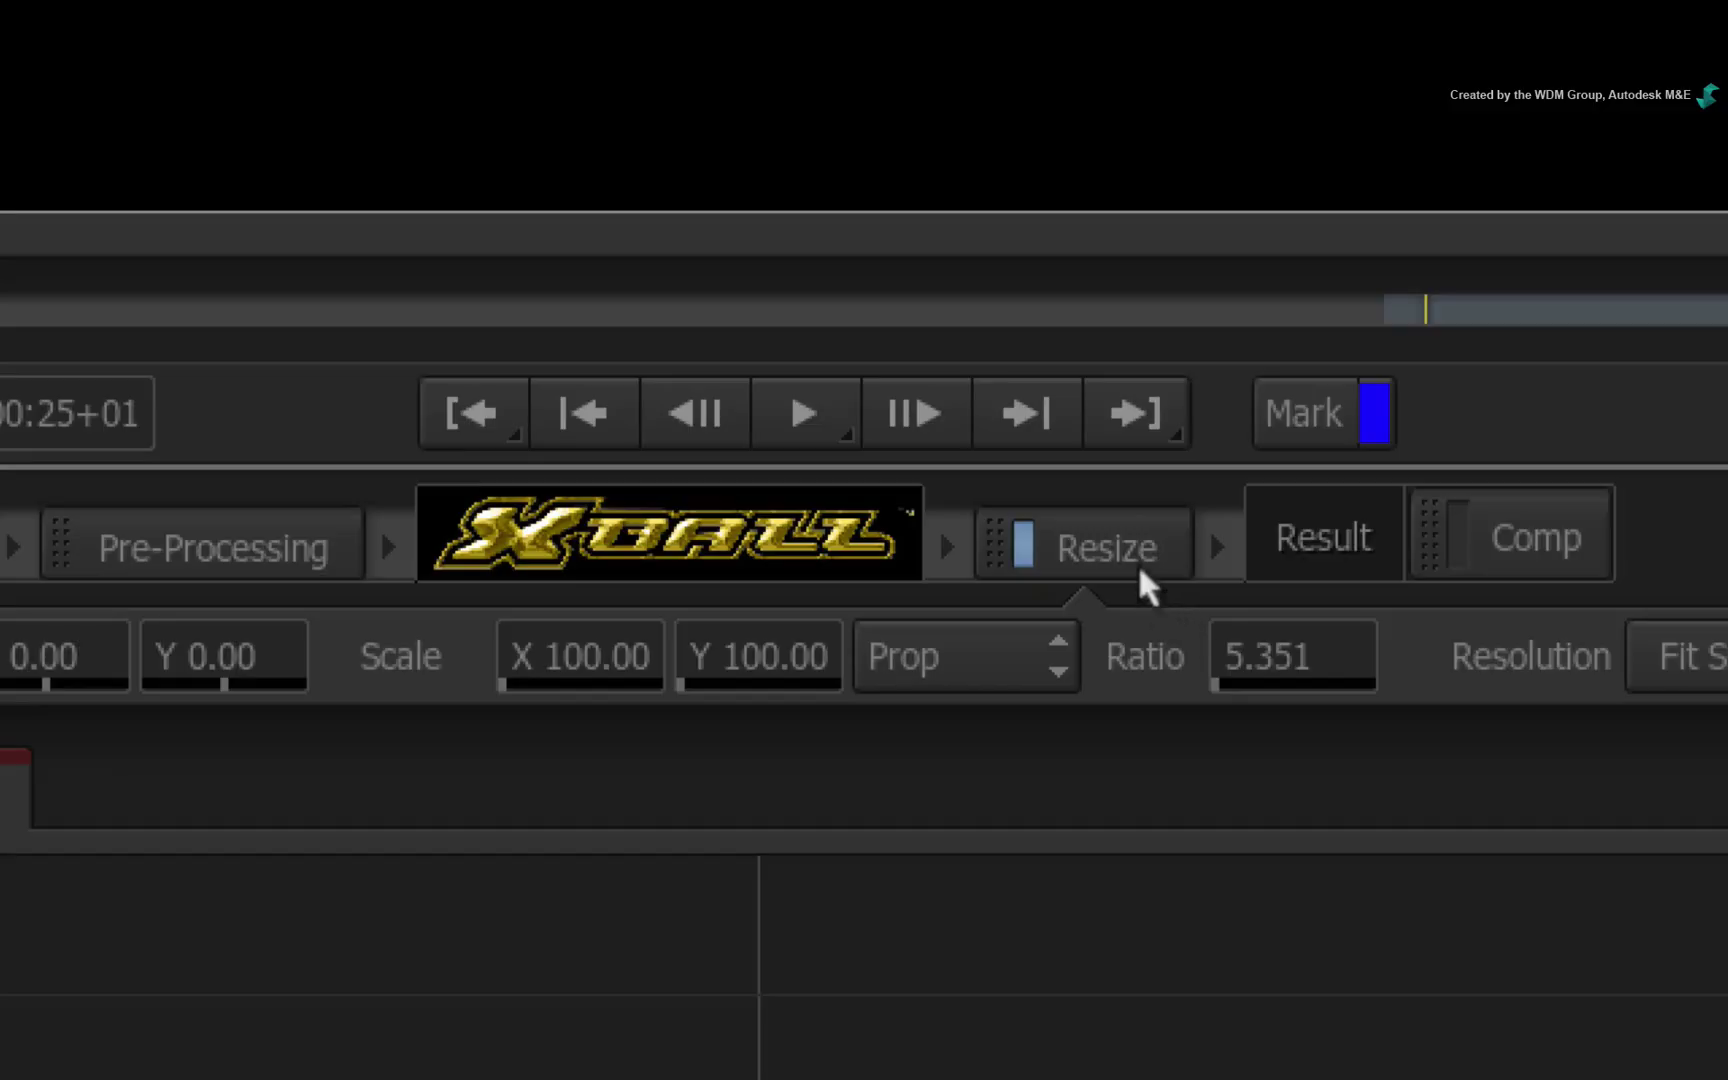
{"action": "left_click", "coordinate": [1117, 650]}
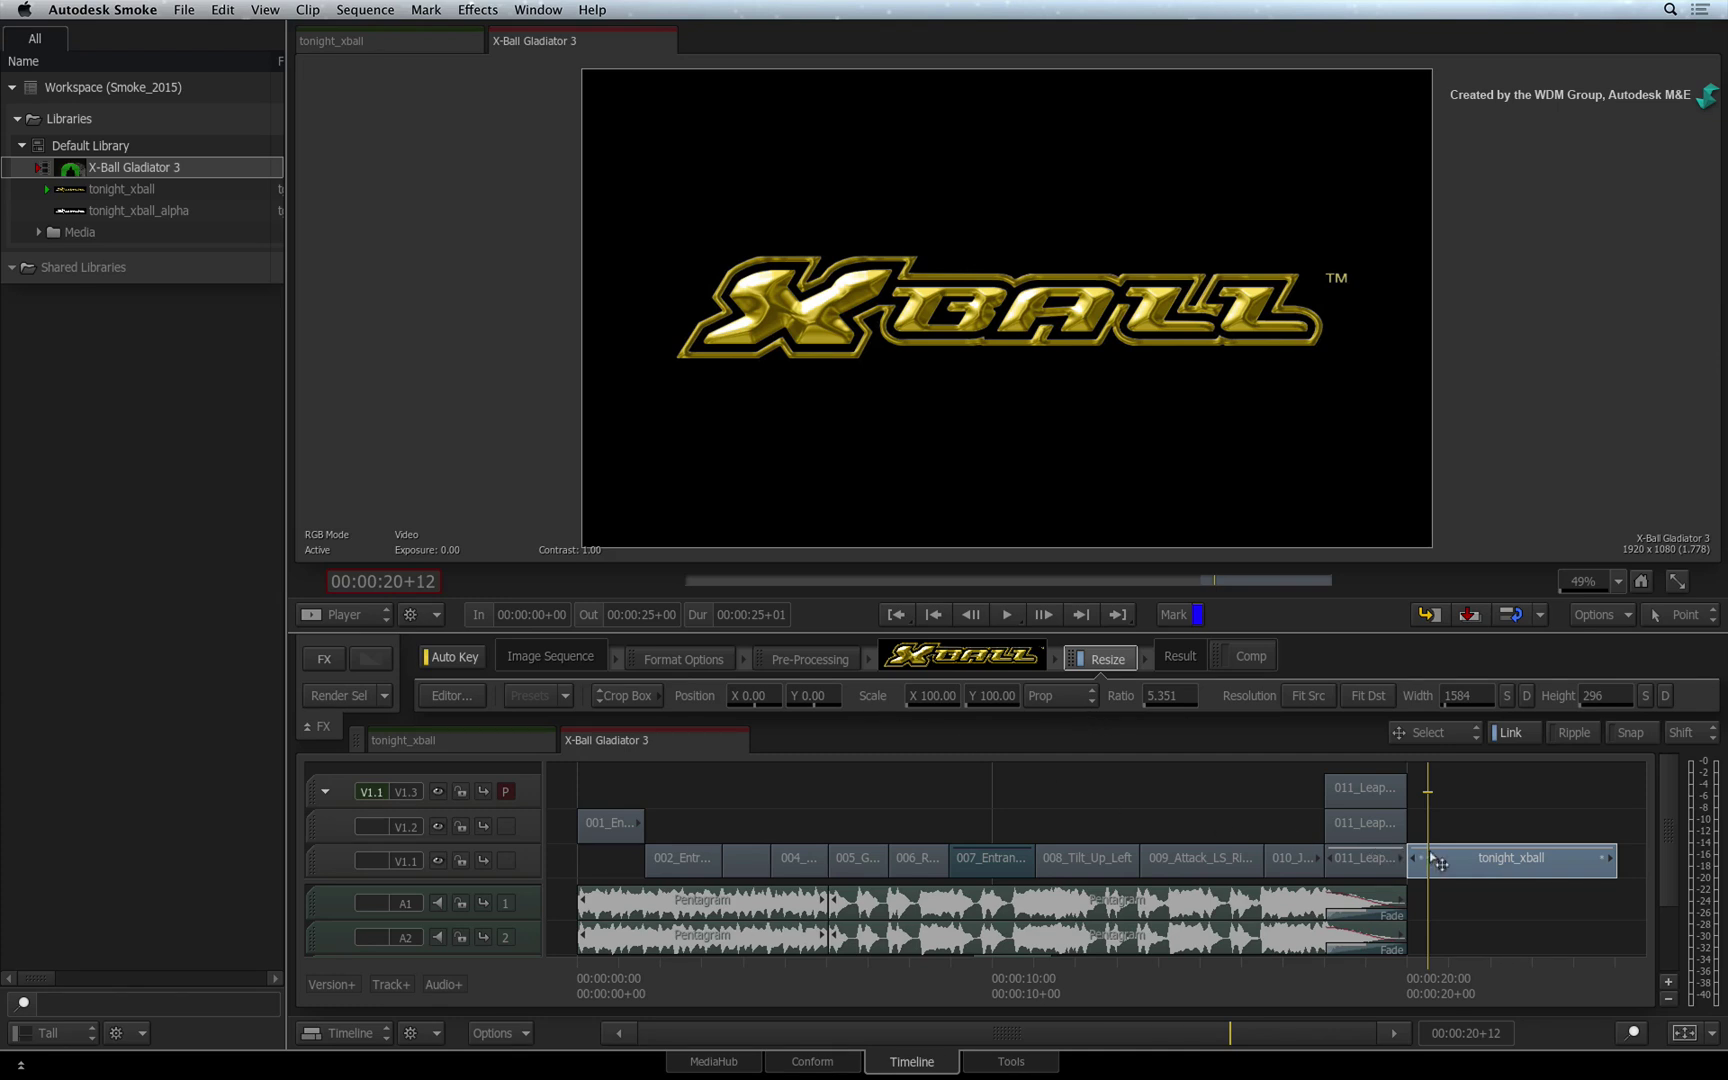
- Create a ConnectFX on tonight_xball and set the schematic node info preference to Resolution
{"action": "left_click", "coordinate": [337, 658]}
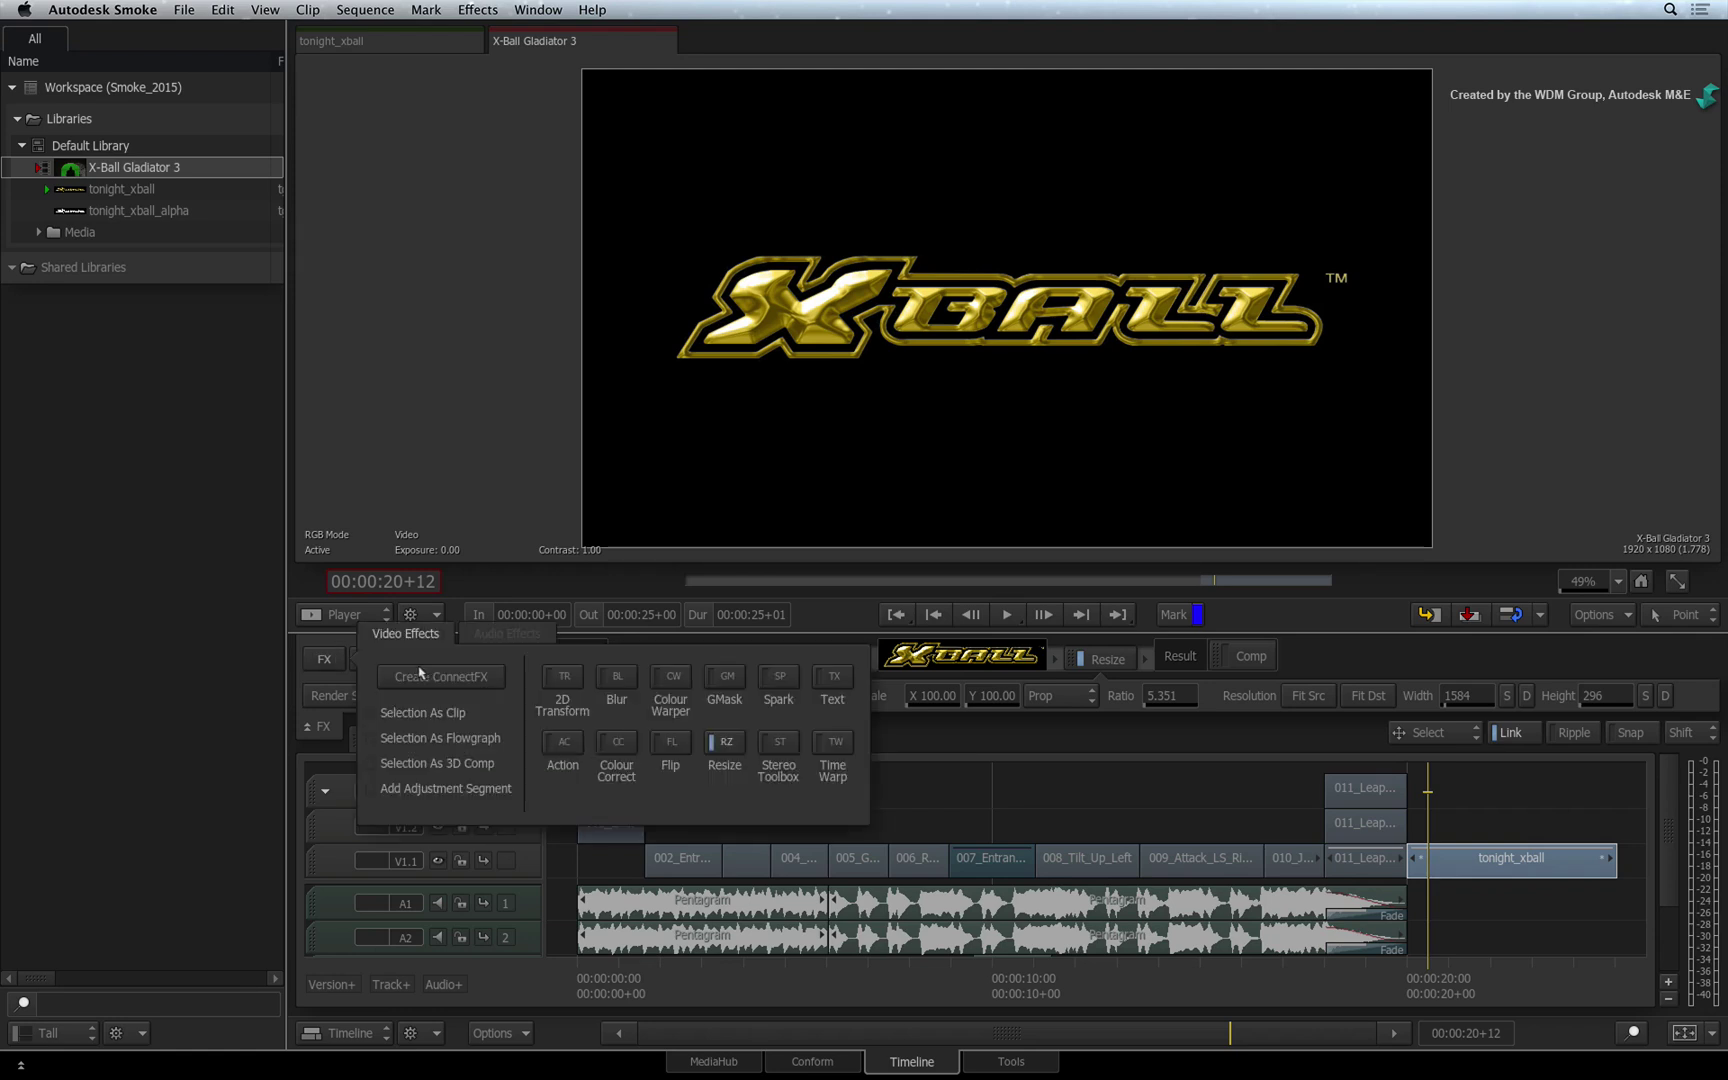
{"action": "left_click", "coordinate": [421, 670]}
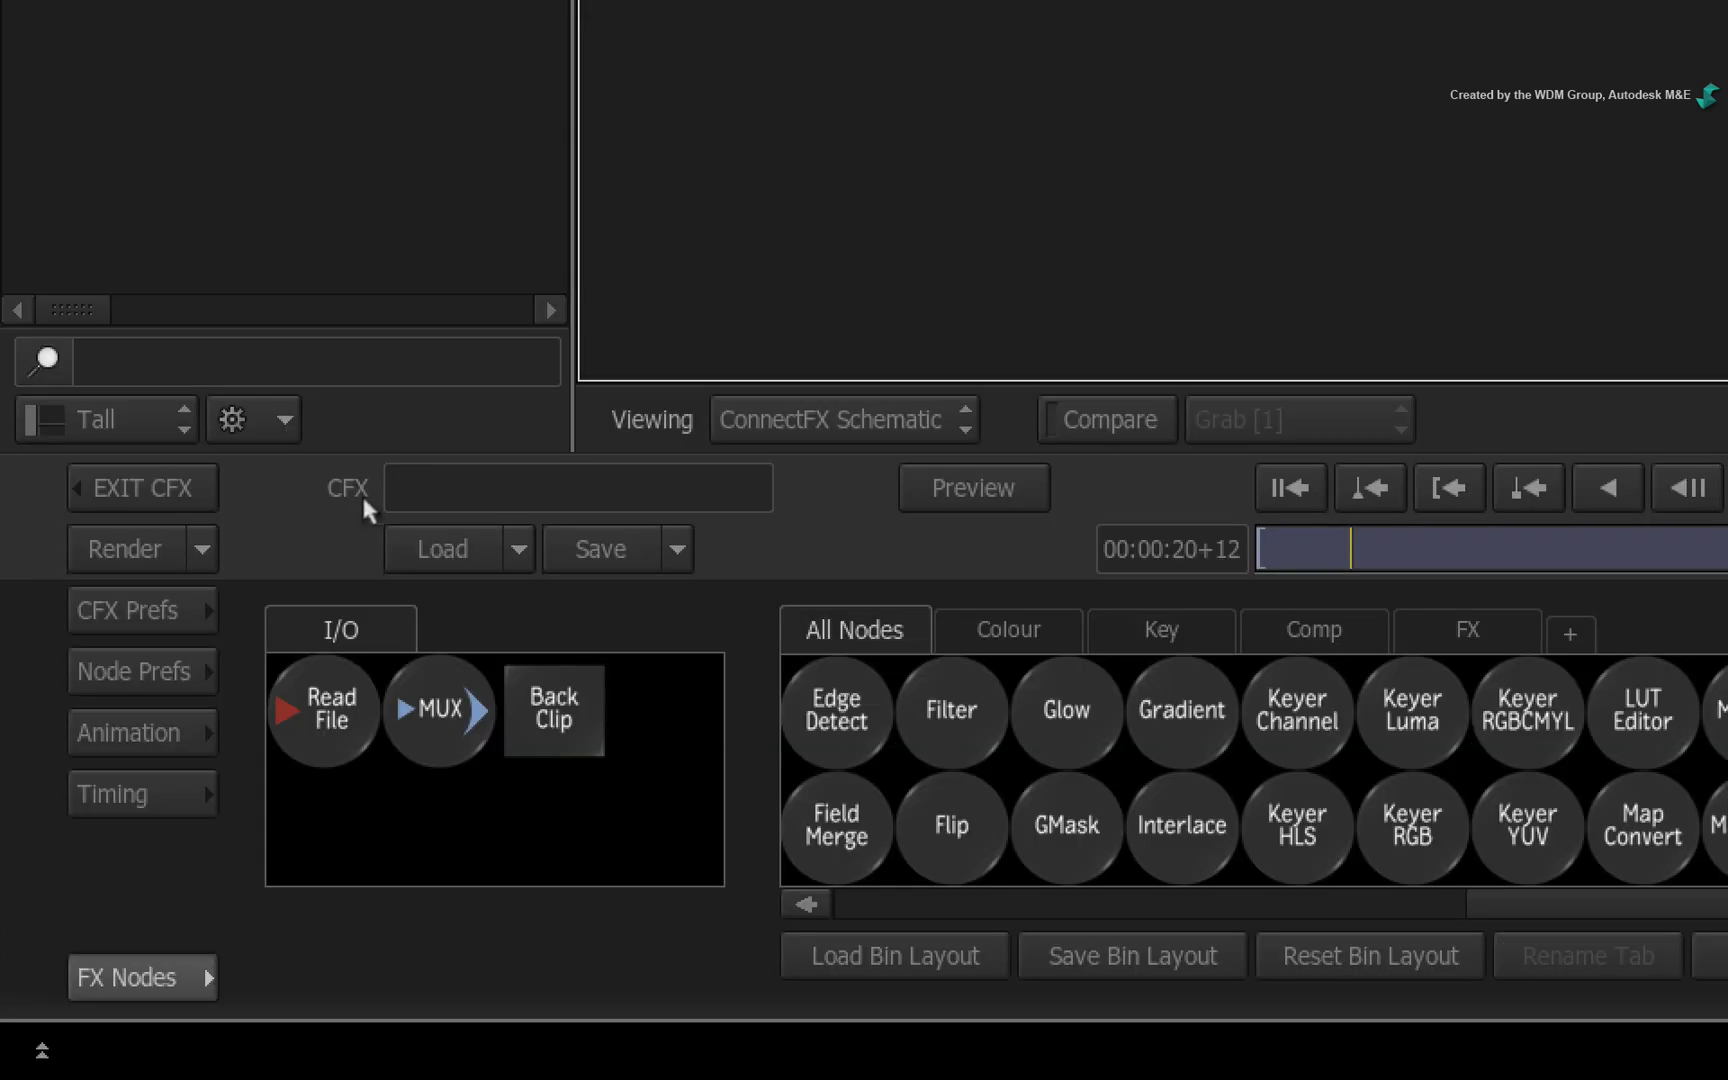
{"action": "left_click", "coordinate": [183, 613]}
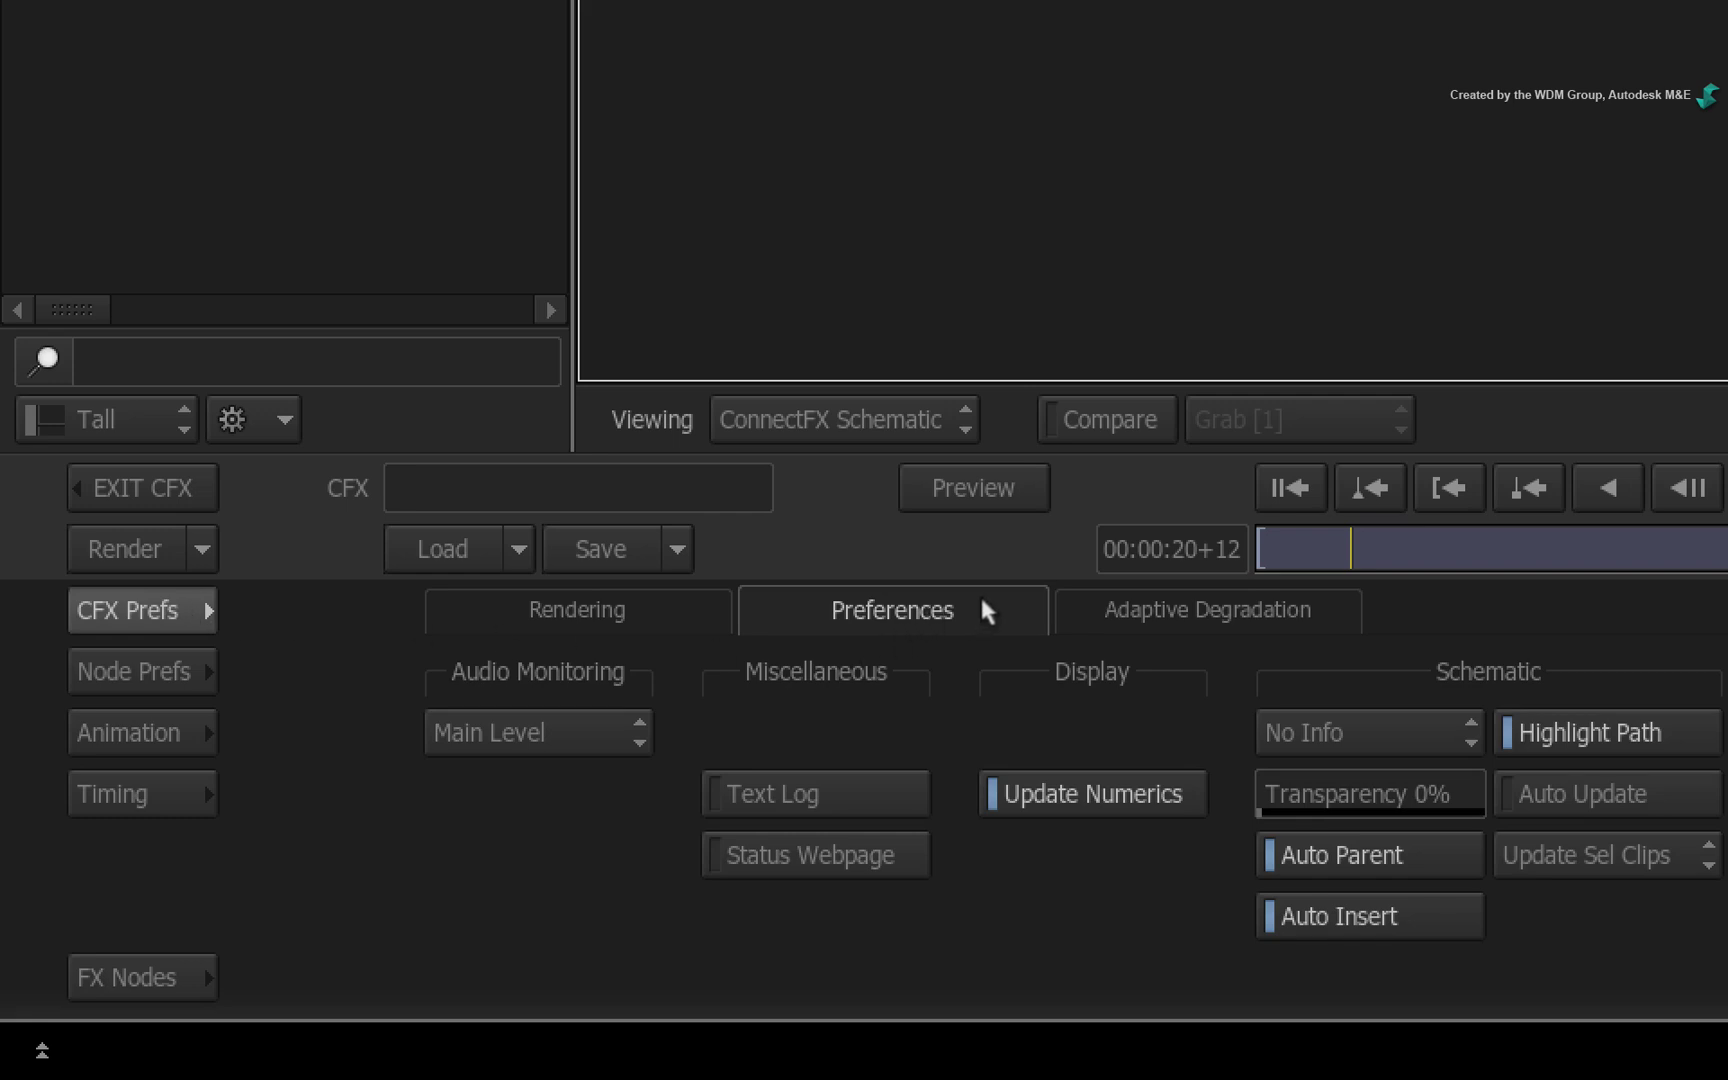
{"action": "left_click", "coordinate": [1413, 727]}
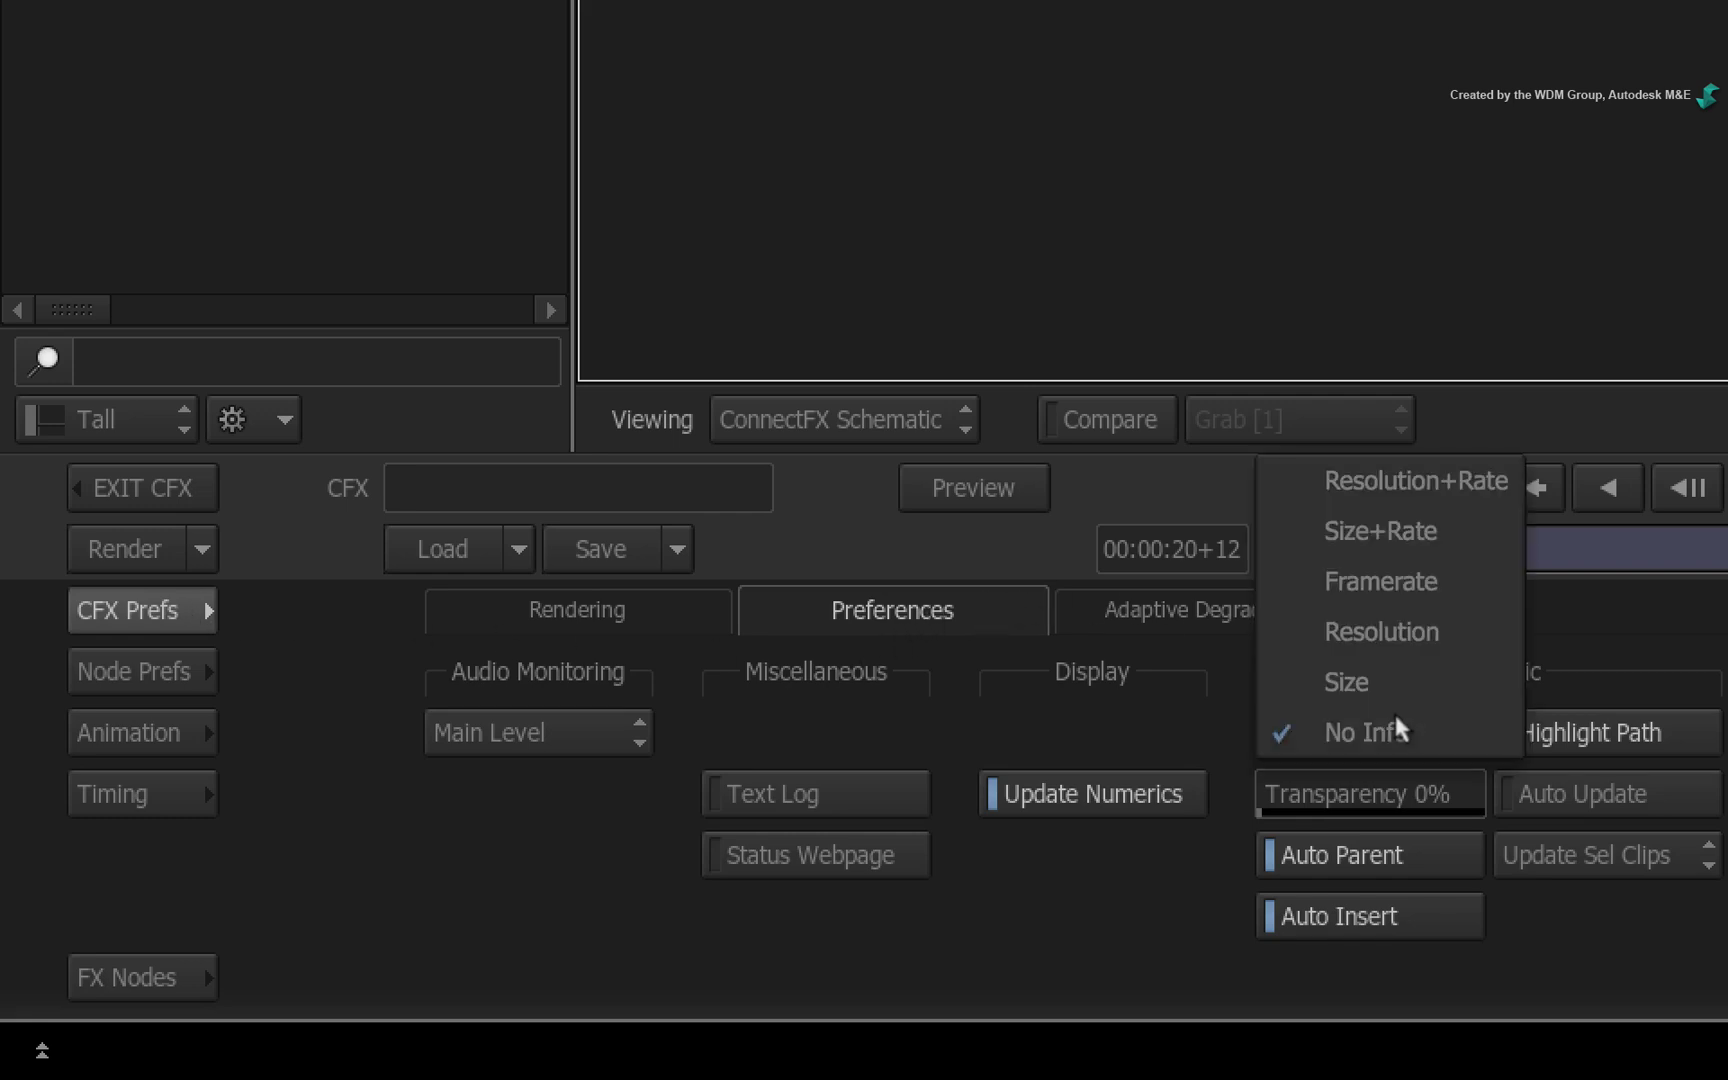
{"action": "left_click", "coordinate": [1462, 626]}
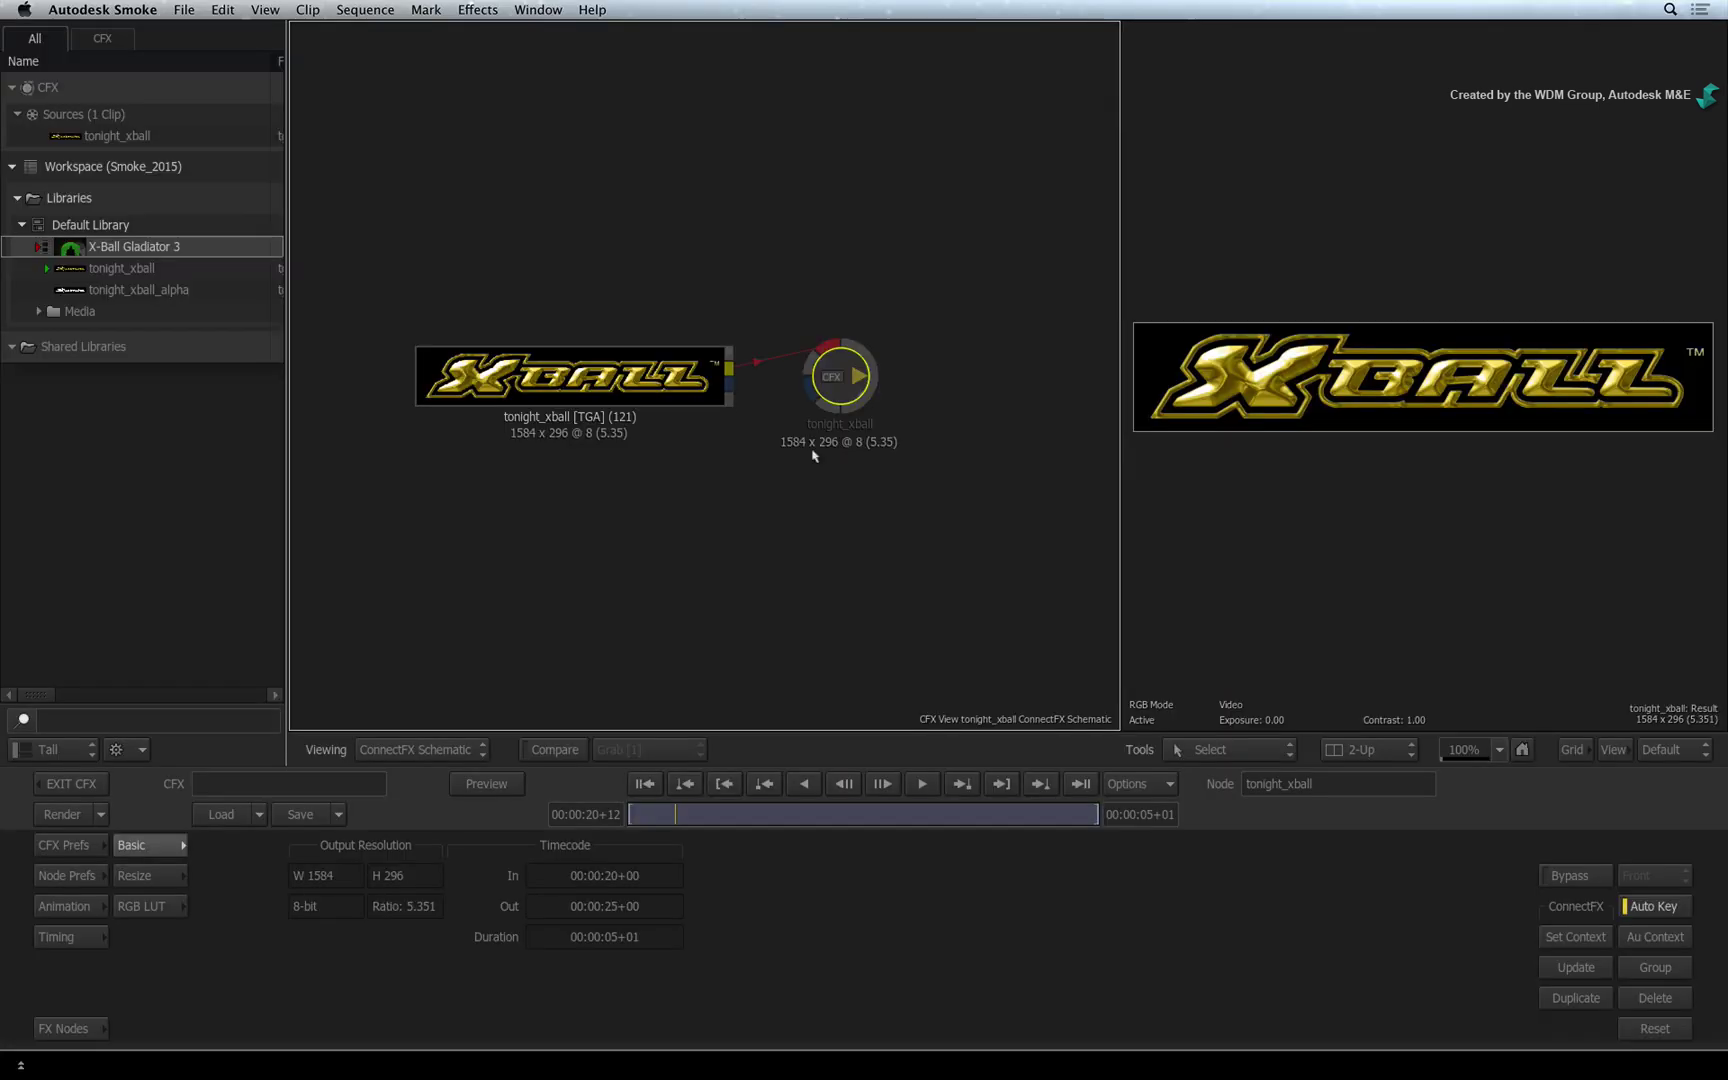
{"action": "left_click", "coordinate": [79, 782]}
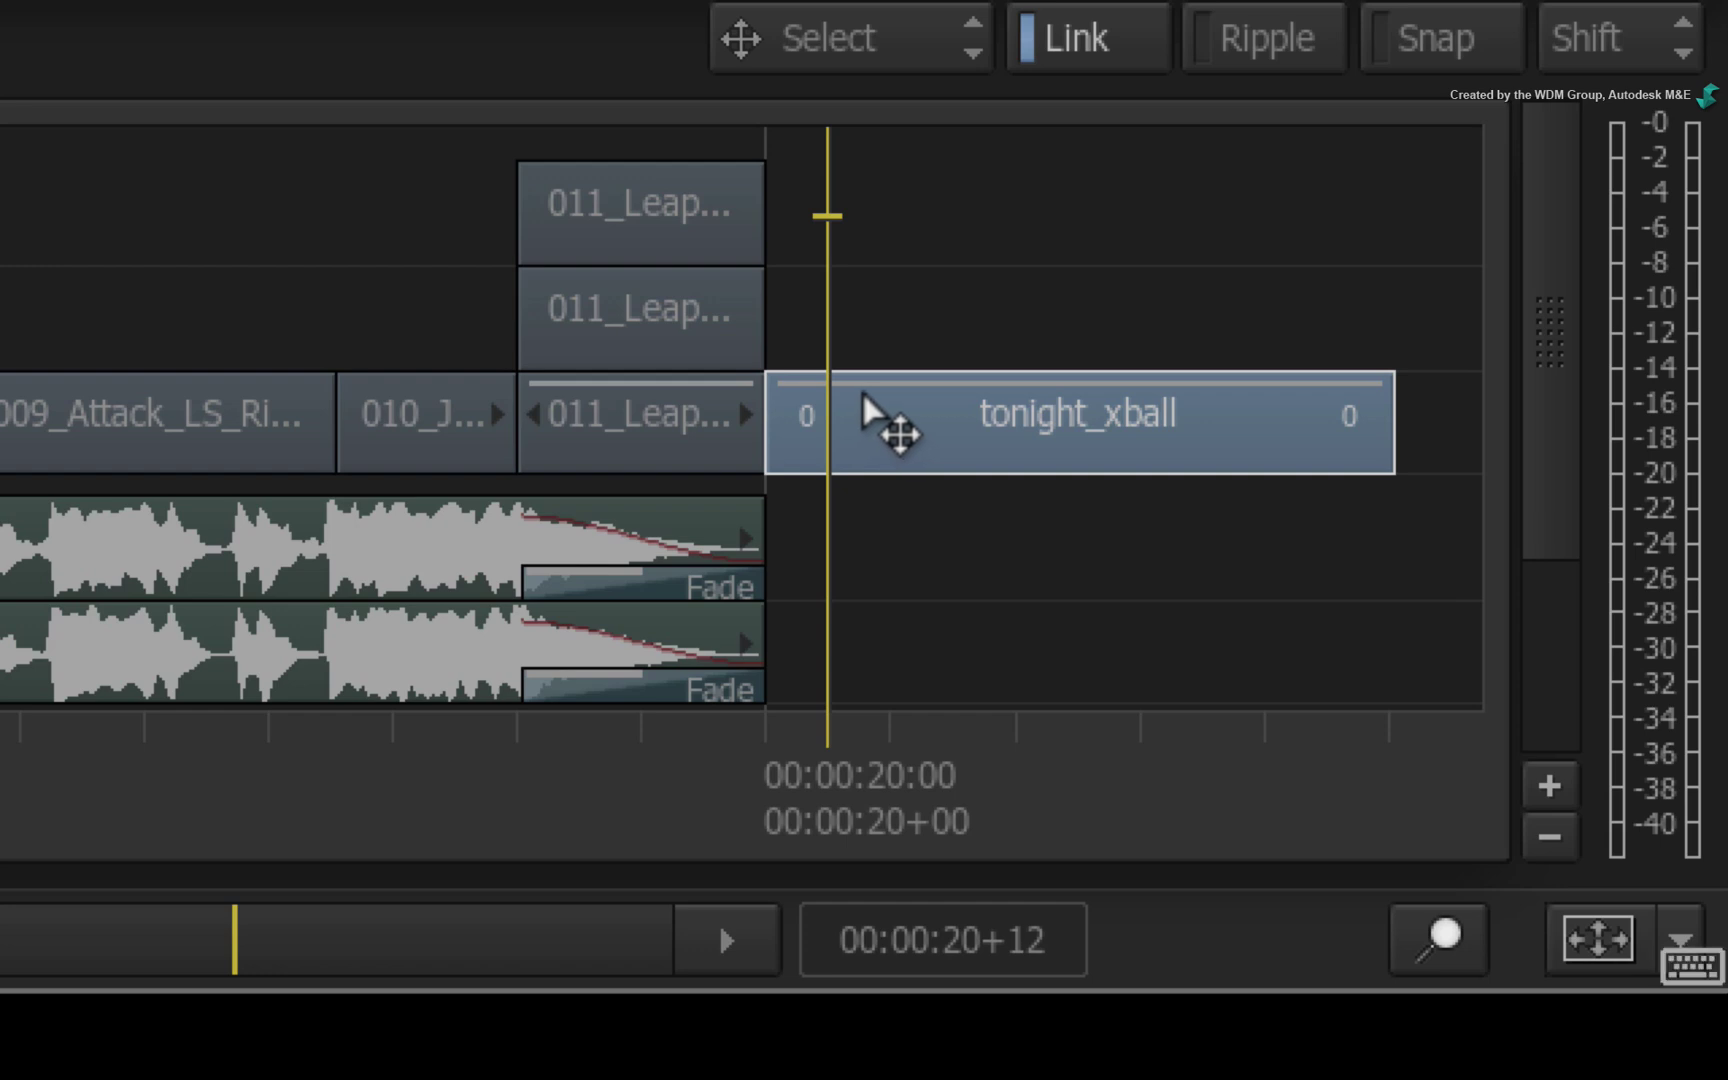
{"action": "left_click", "coordinate": [858, 410], "text": "alt"}
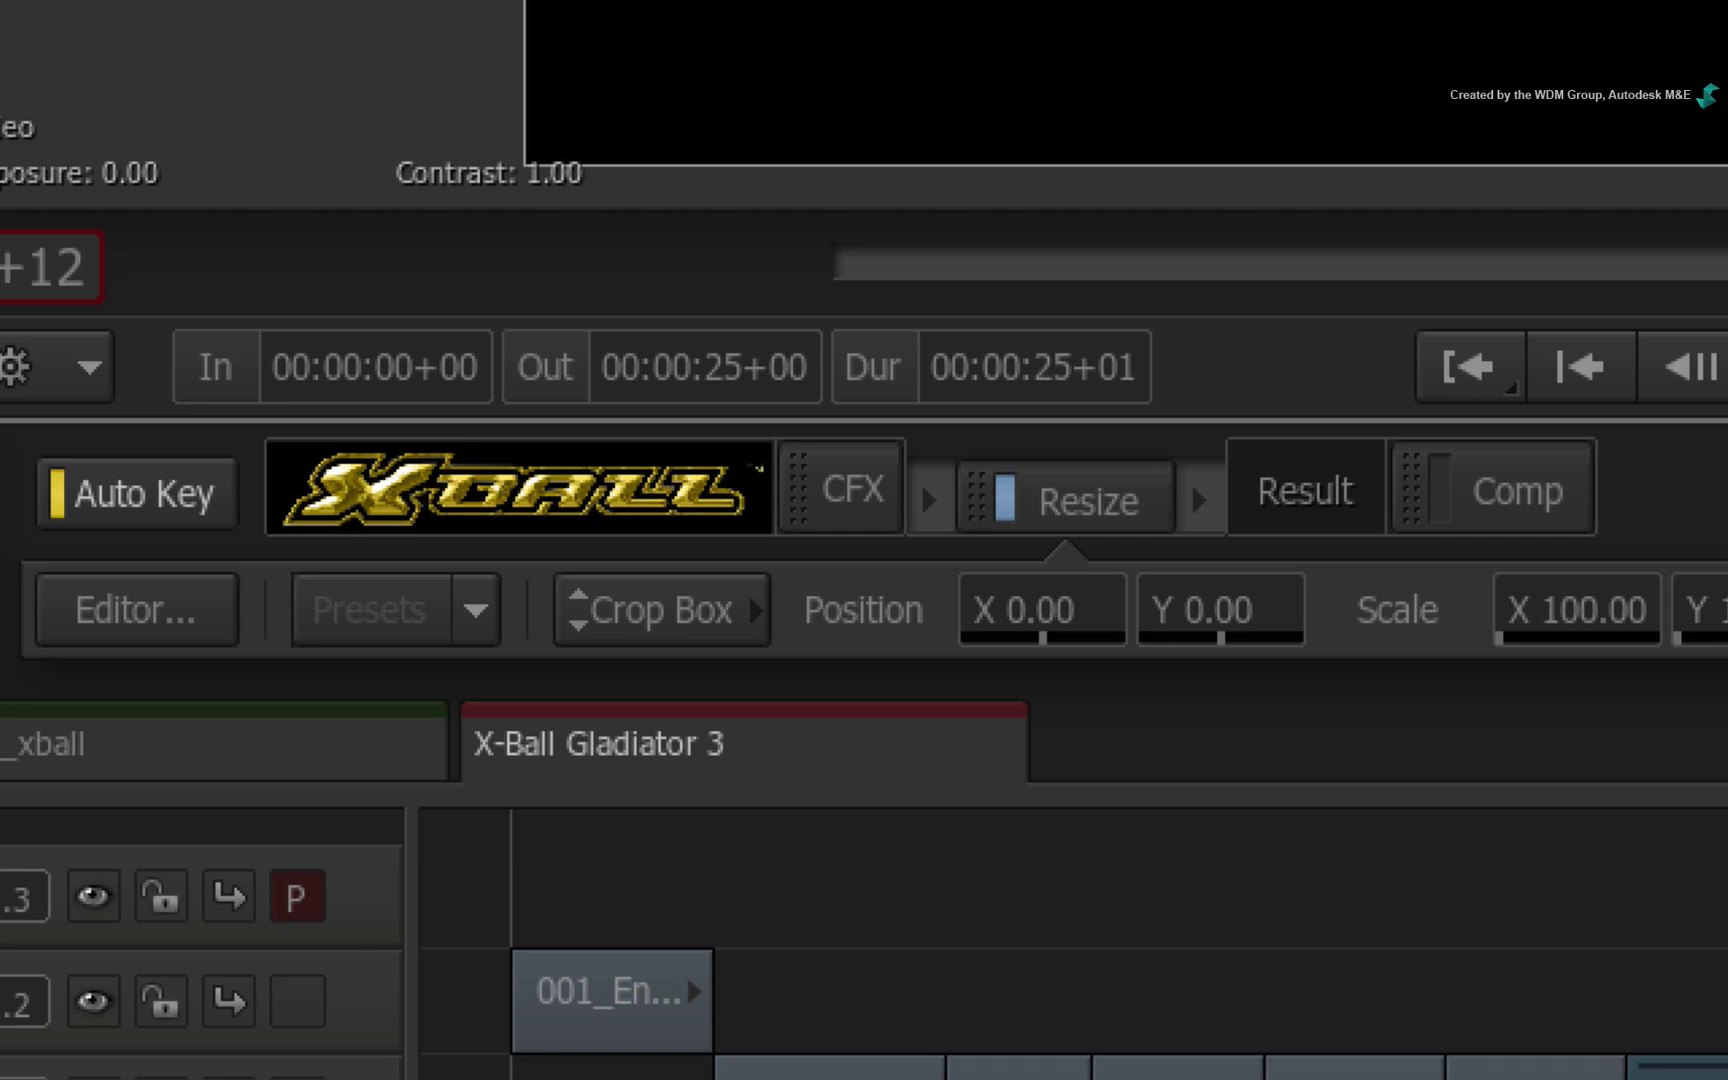
{"action": "left_click", "coordinate": [812, 492]}
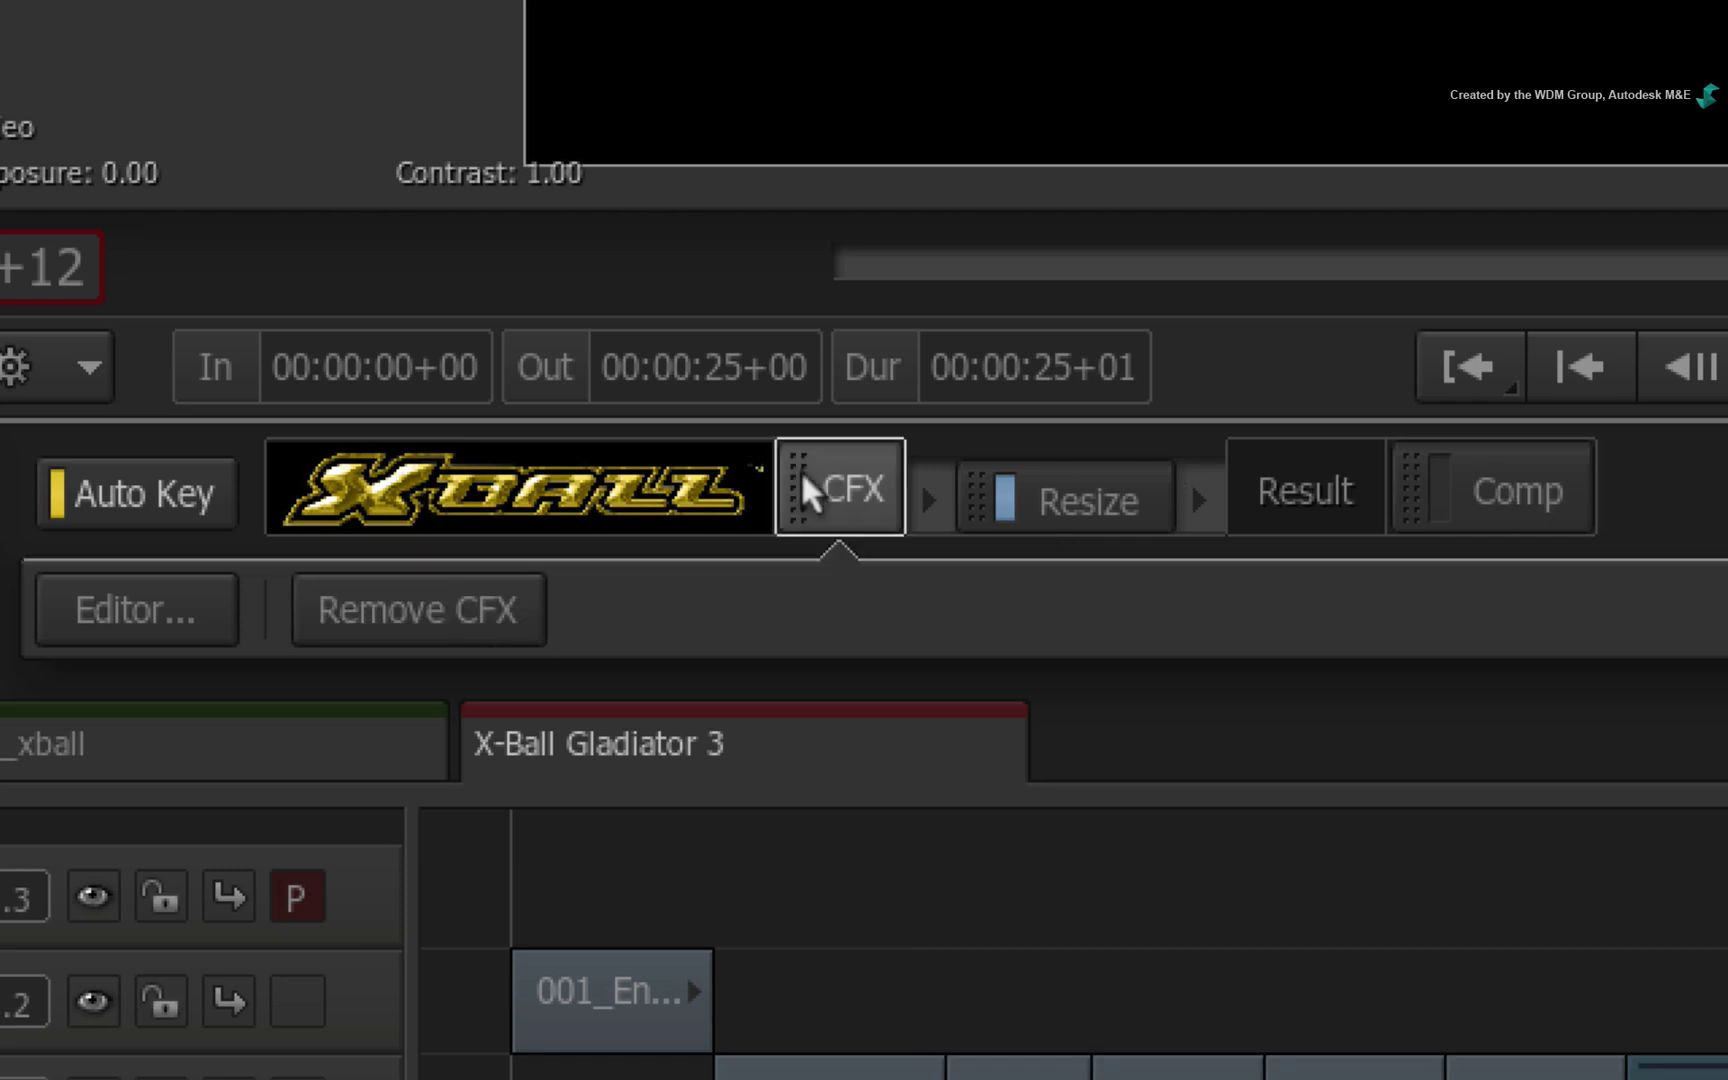
{"action": "left_click", "coordinate": [1084, 463]}
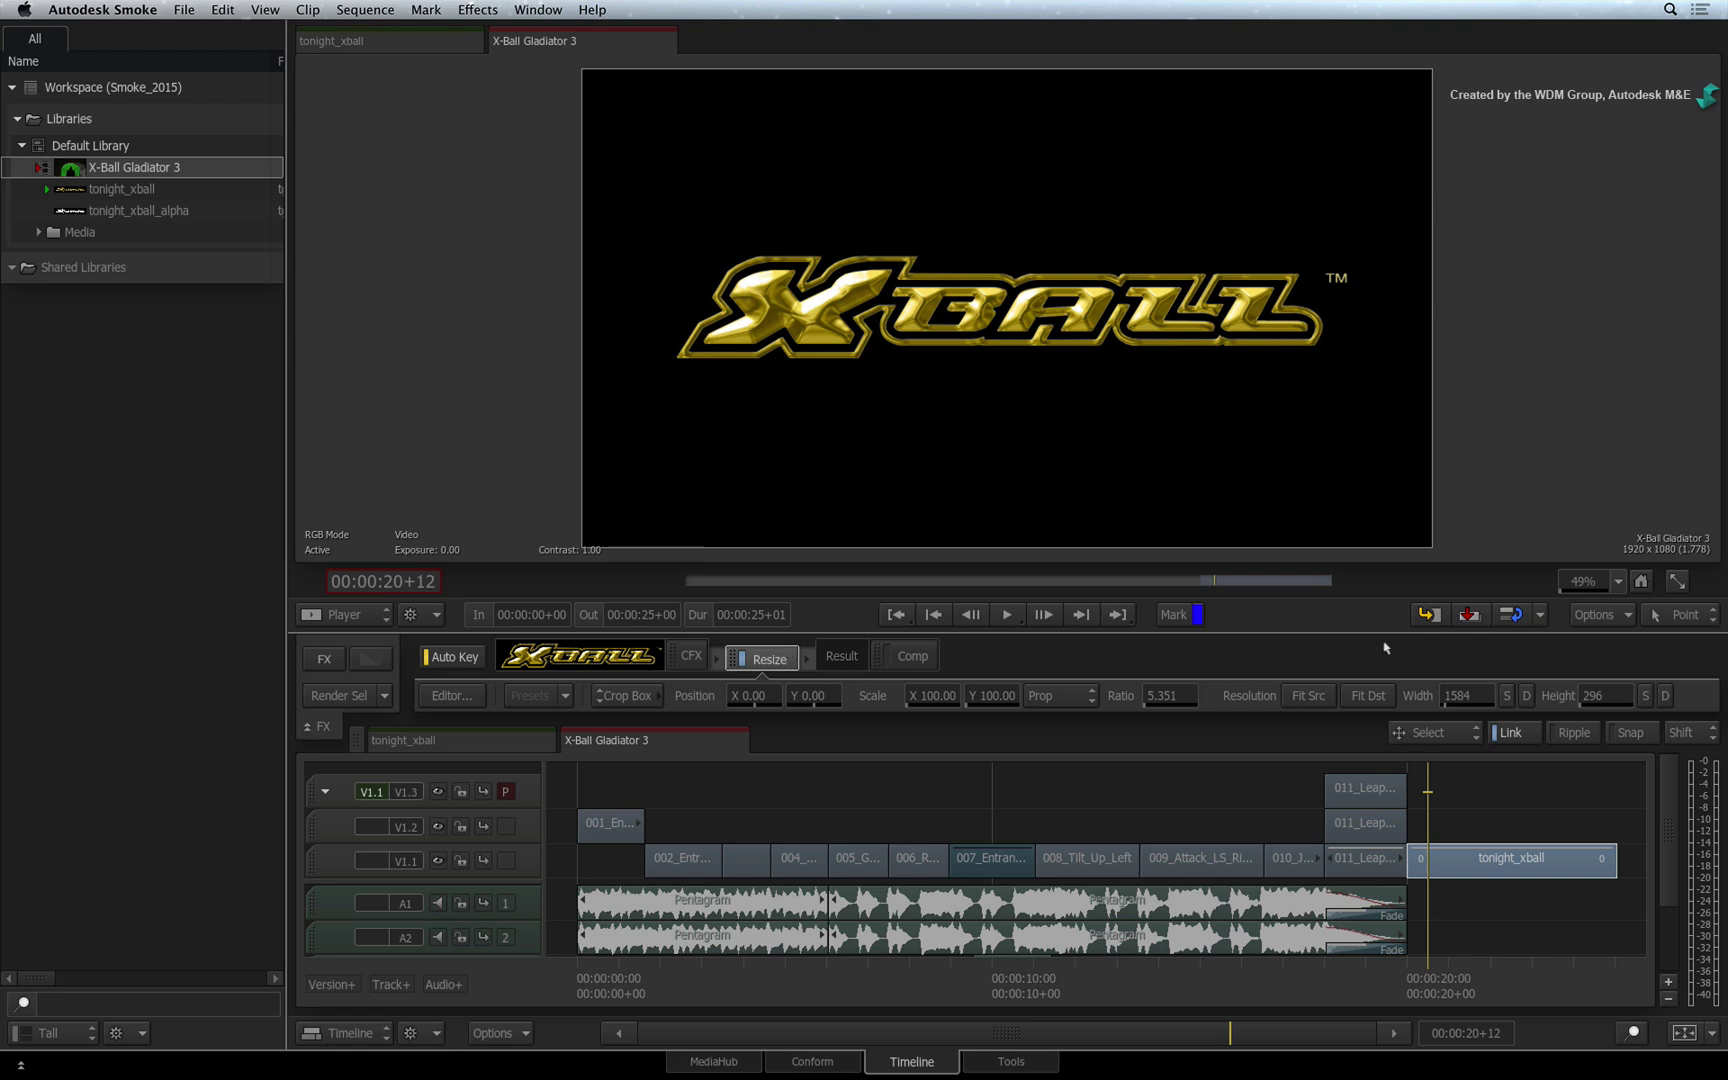
- Undo, then enable Selection As Clip in the tonight_xball segment's FX ribbon options
{"action": "key", "text": "super+z"}
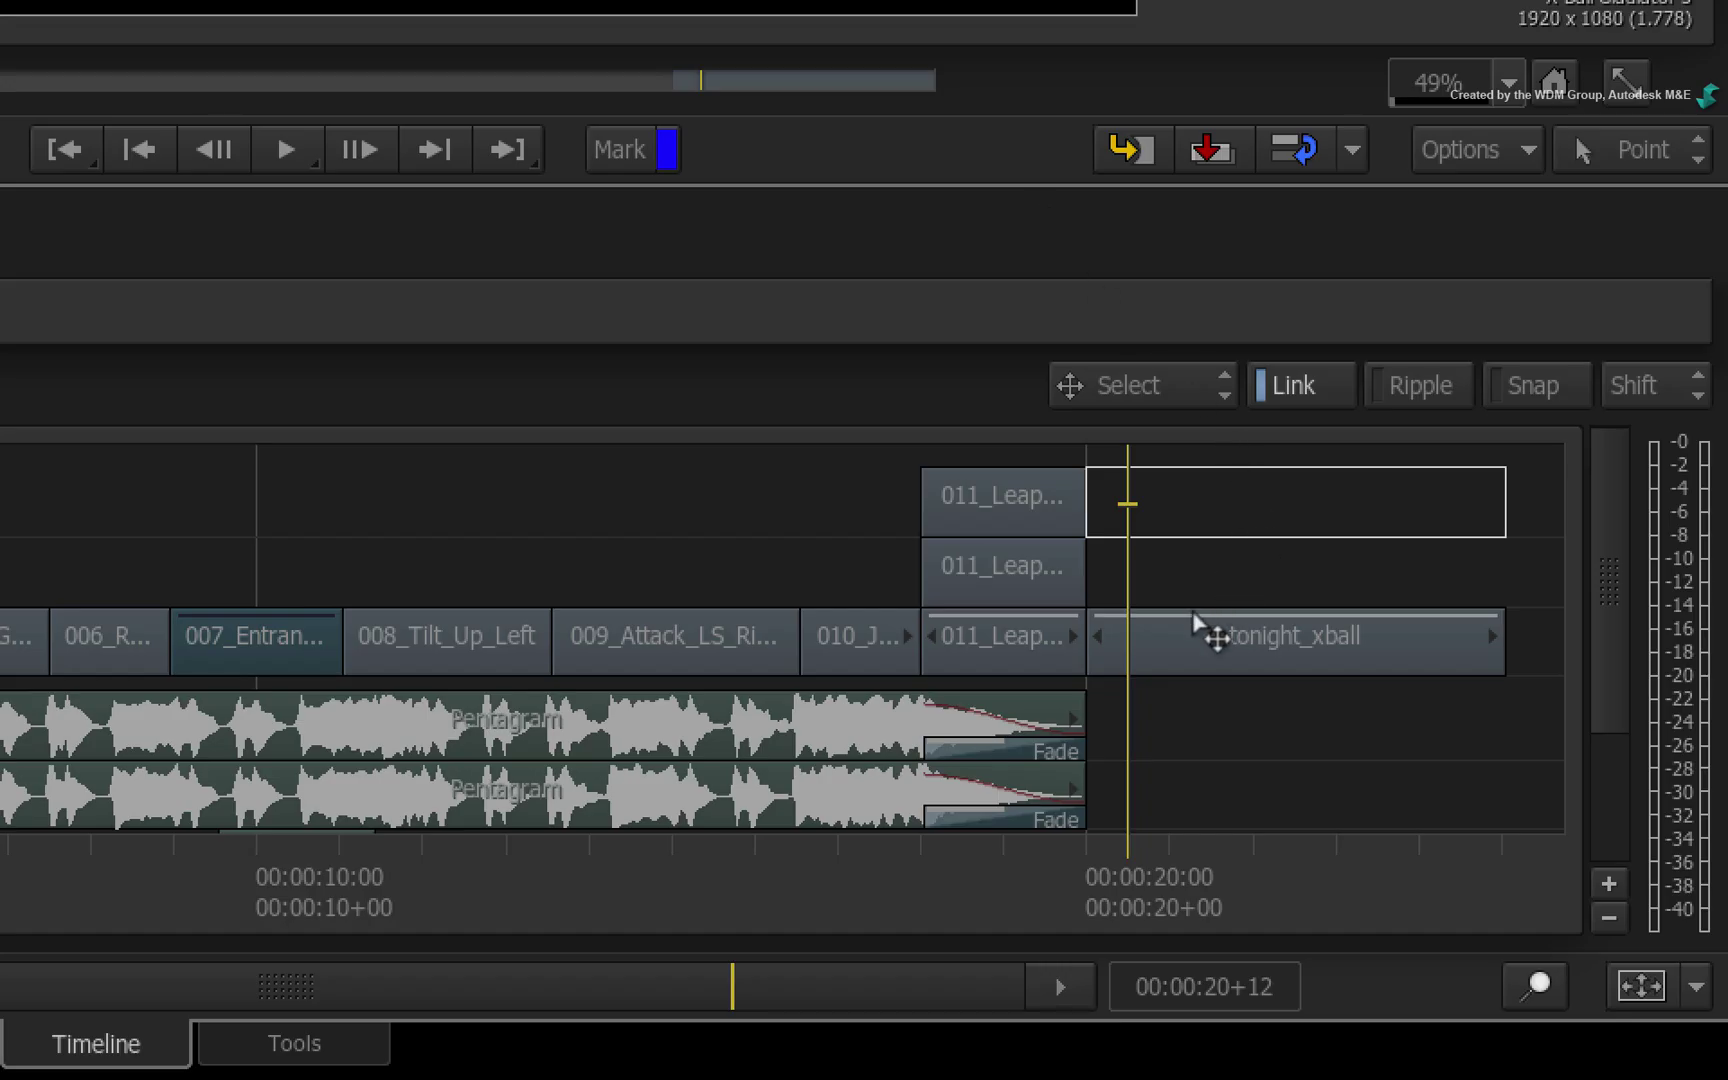
{"action": "left_click", "coordinate": [1456, 855]}
{"action": "key", "text": "ctrl+Tab"}
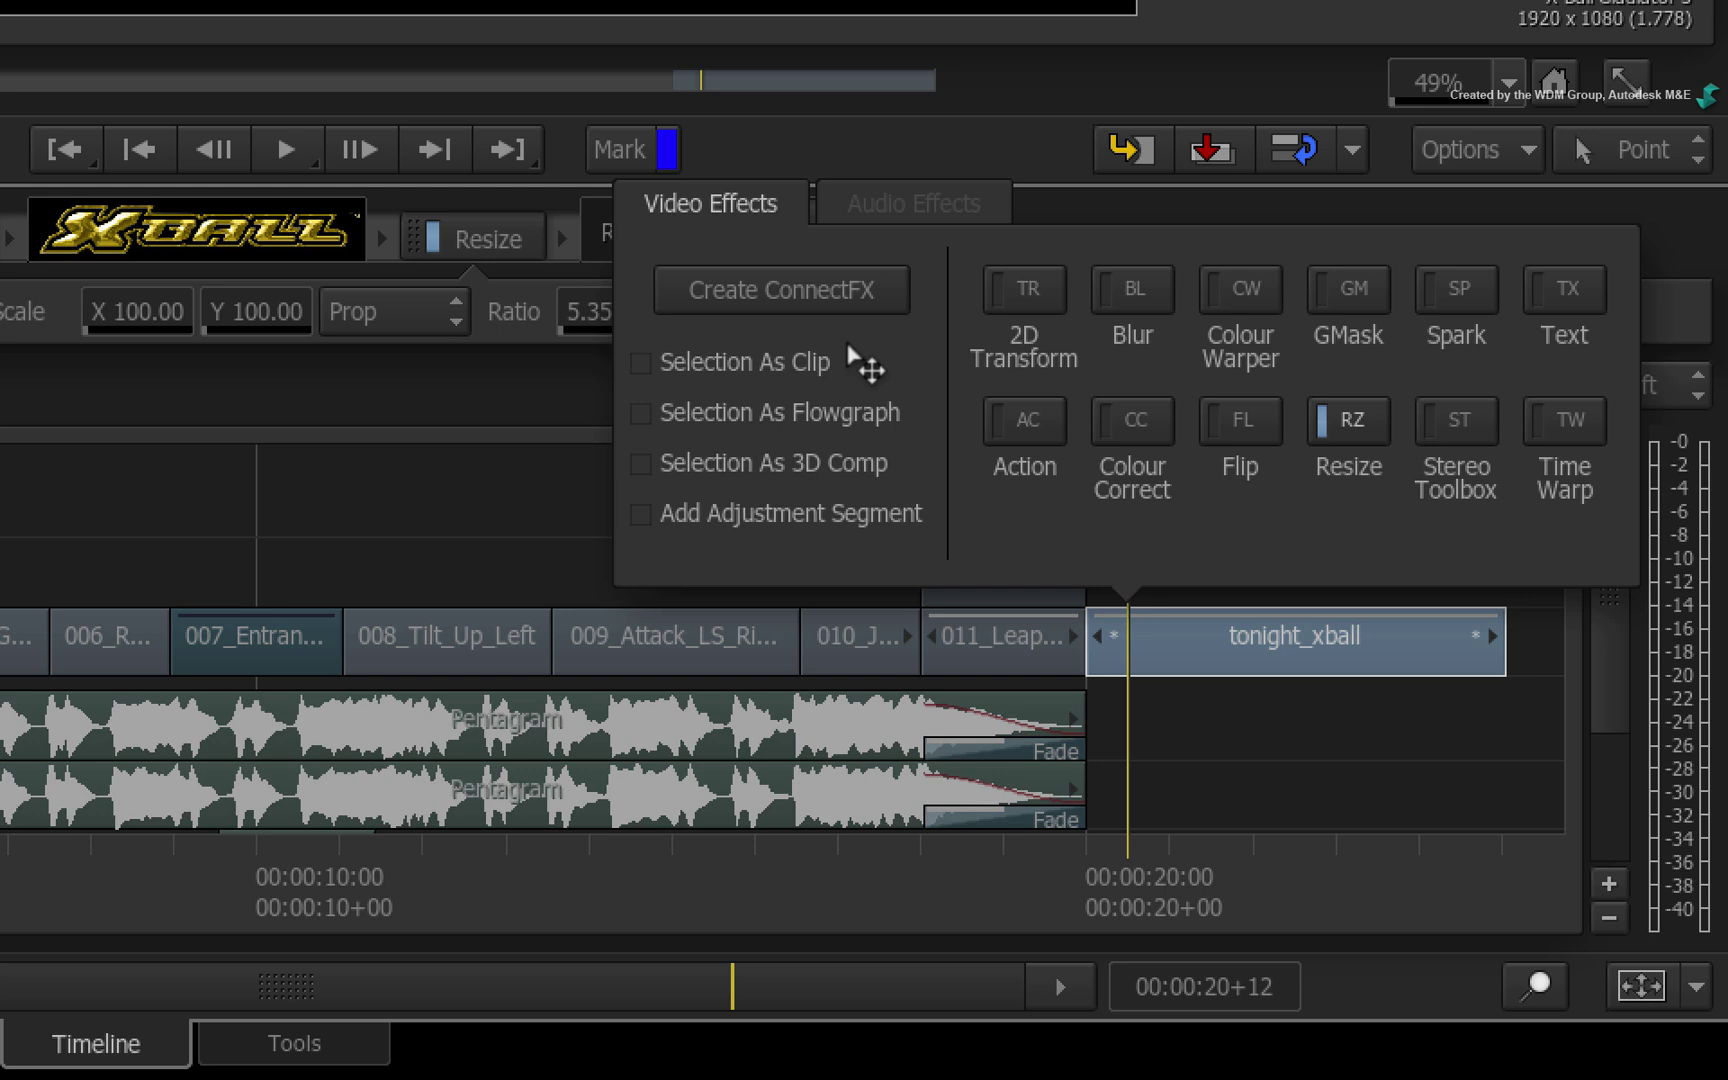
{"action": "left_click", "coordinate": [640, 363]}
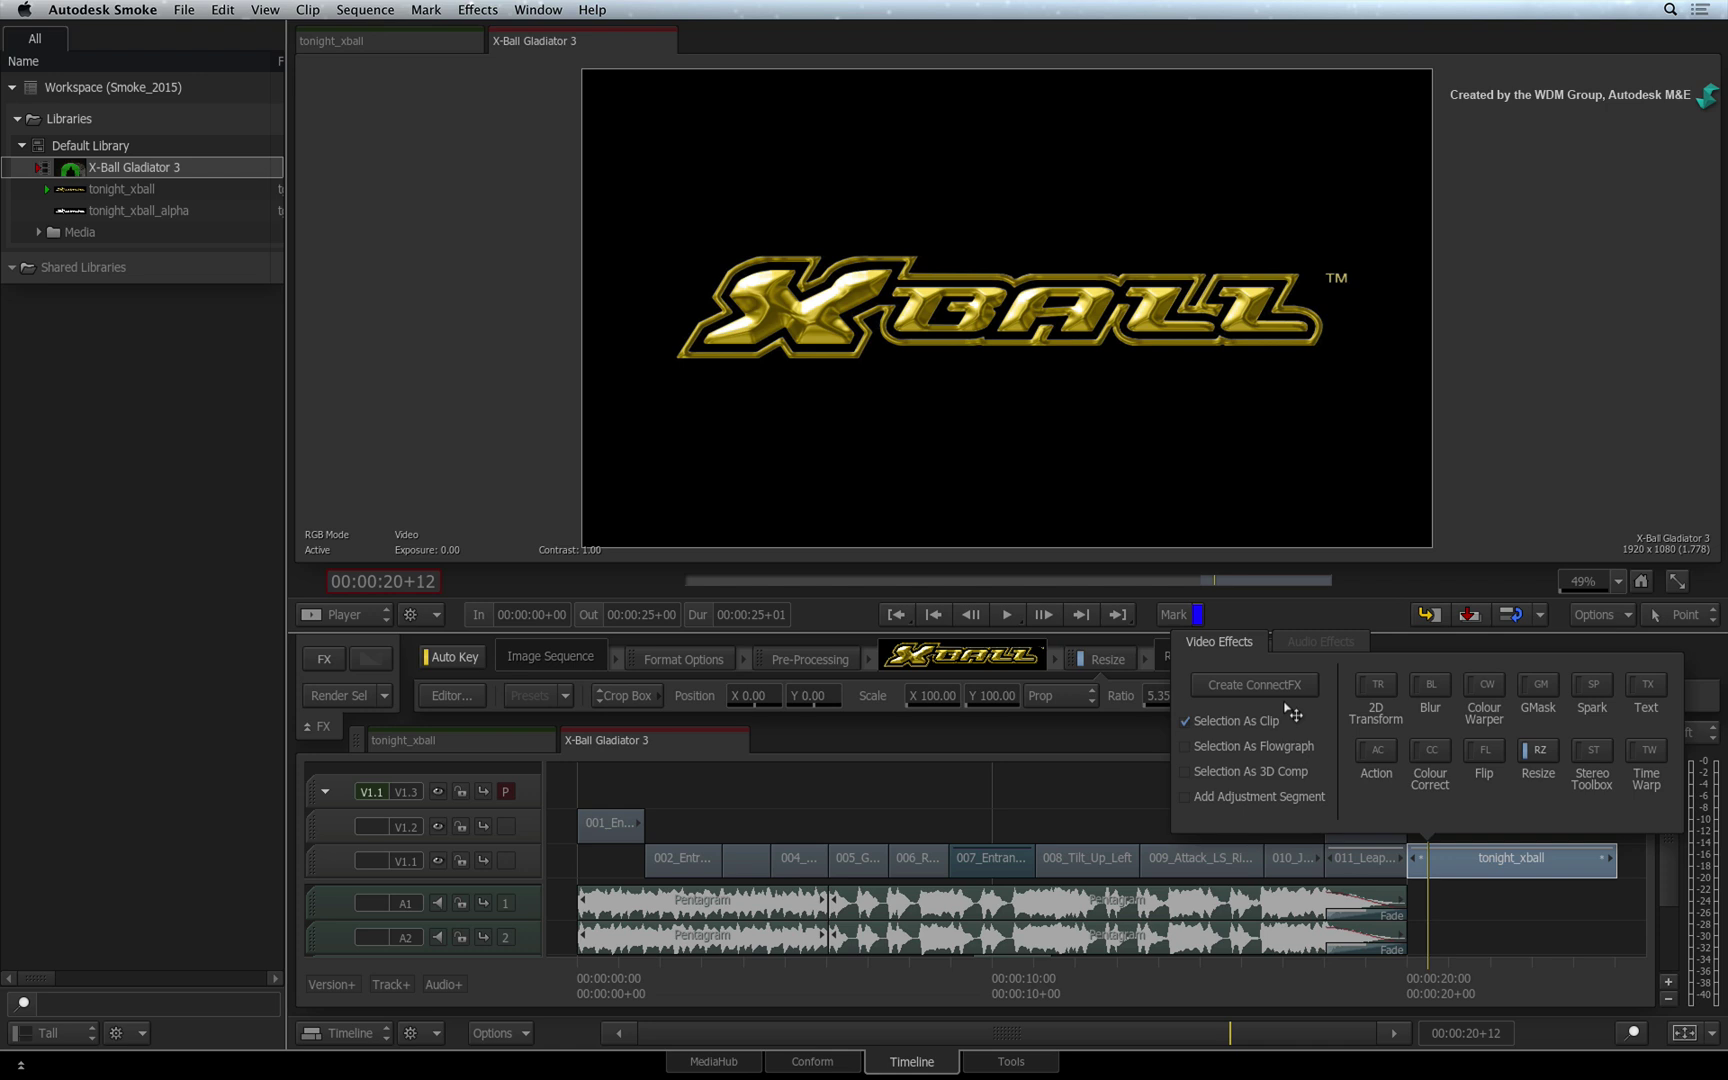
- Create the ConnectFX setup and drag the output node next to the tonight_xball source node
{"action": "left_click", "coordinate": [1290, 688]}
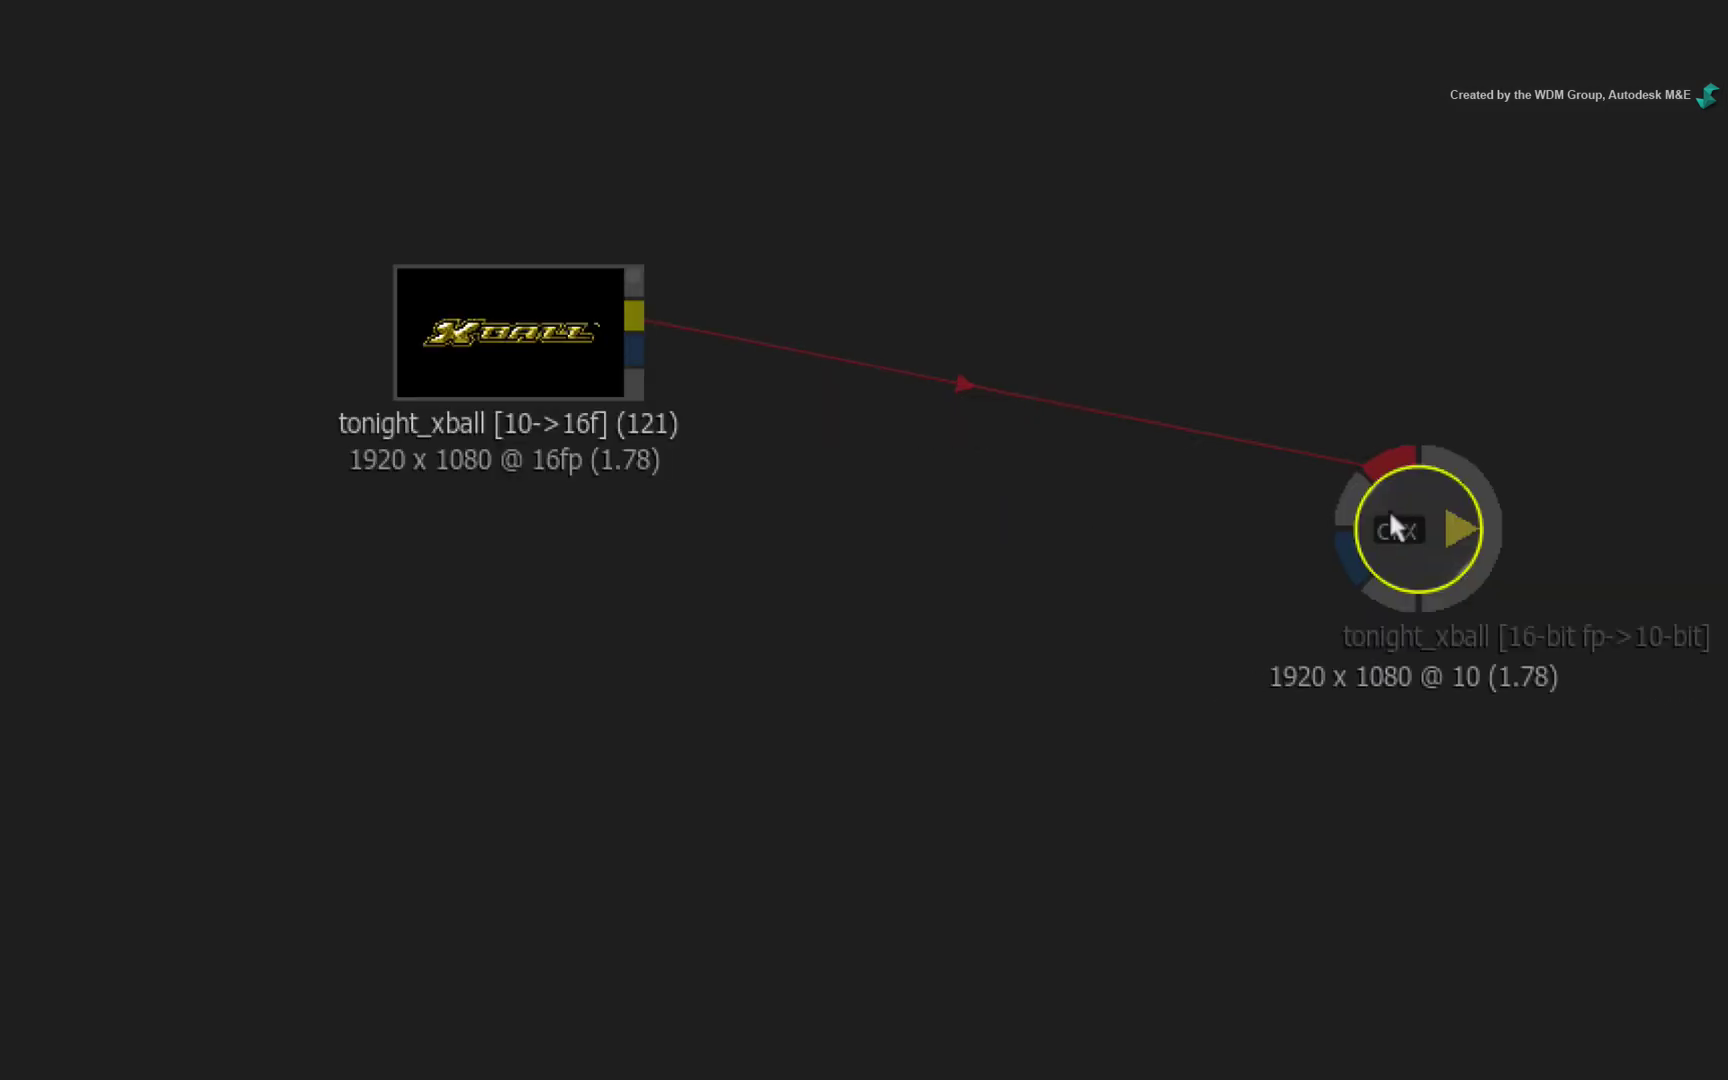
{"action": "left_click_drag", "start_coordinate": [961, 366], "coordinate": [800, 286]}
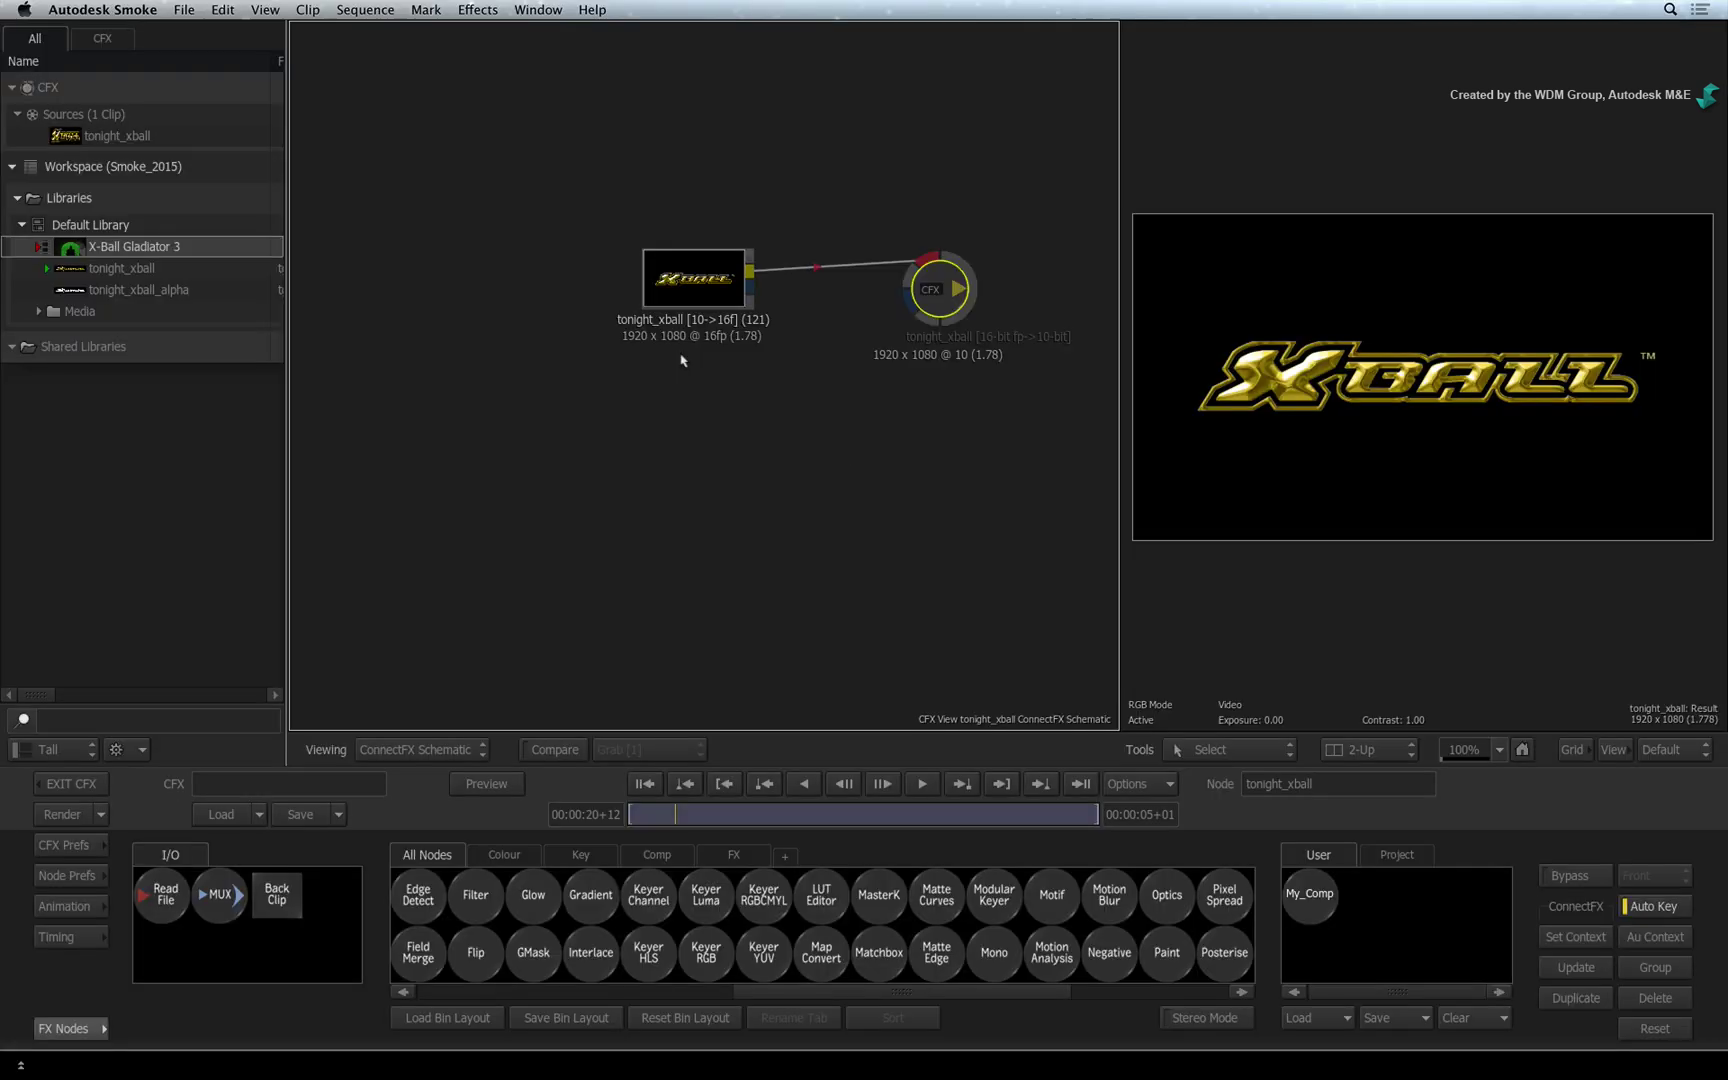
- Explode the tonight_xball clip's FX and pull the Resize node out of the pipe
{"action": "left_click", "coordinate": [707, 286]}
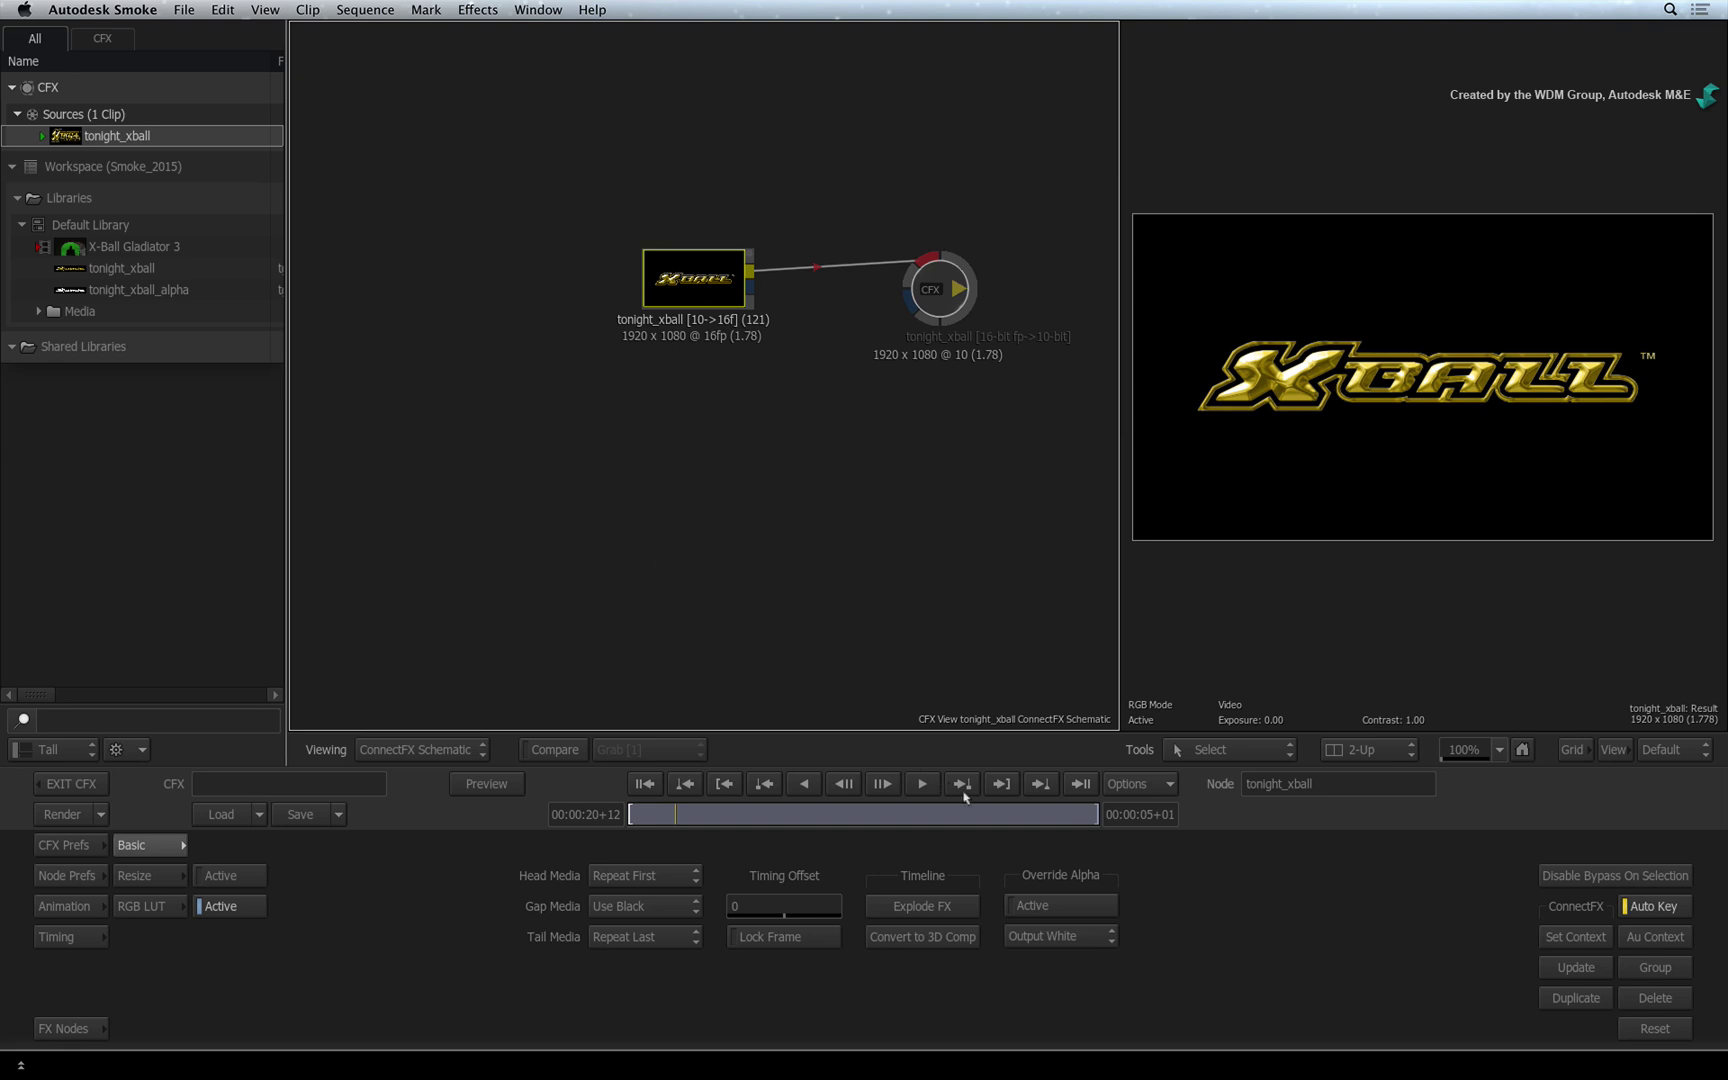
{"action": "left_click", "coordinate": [958, 905]}
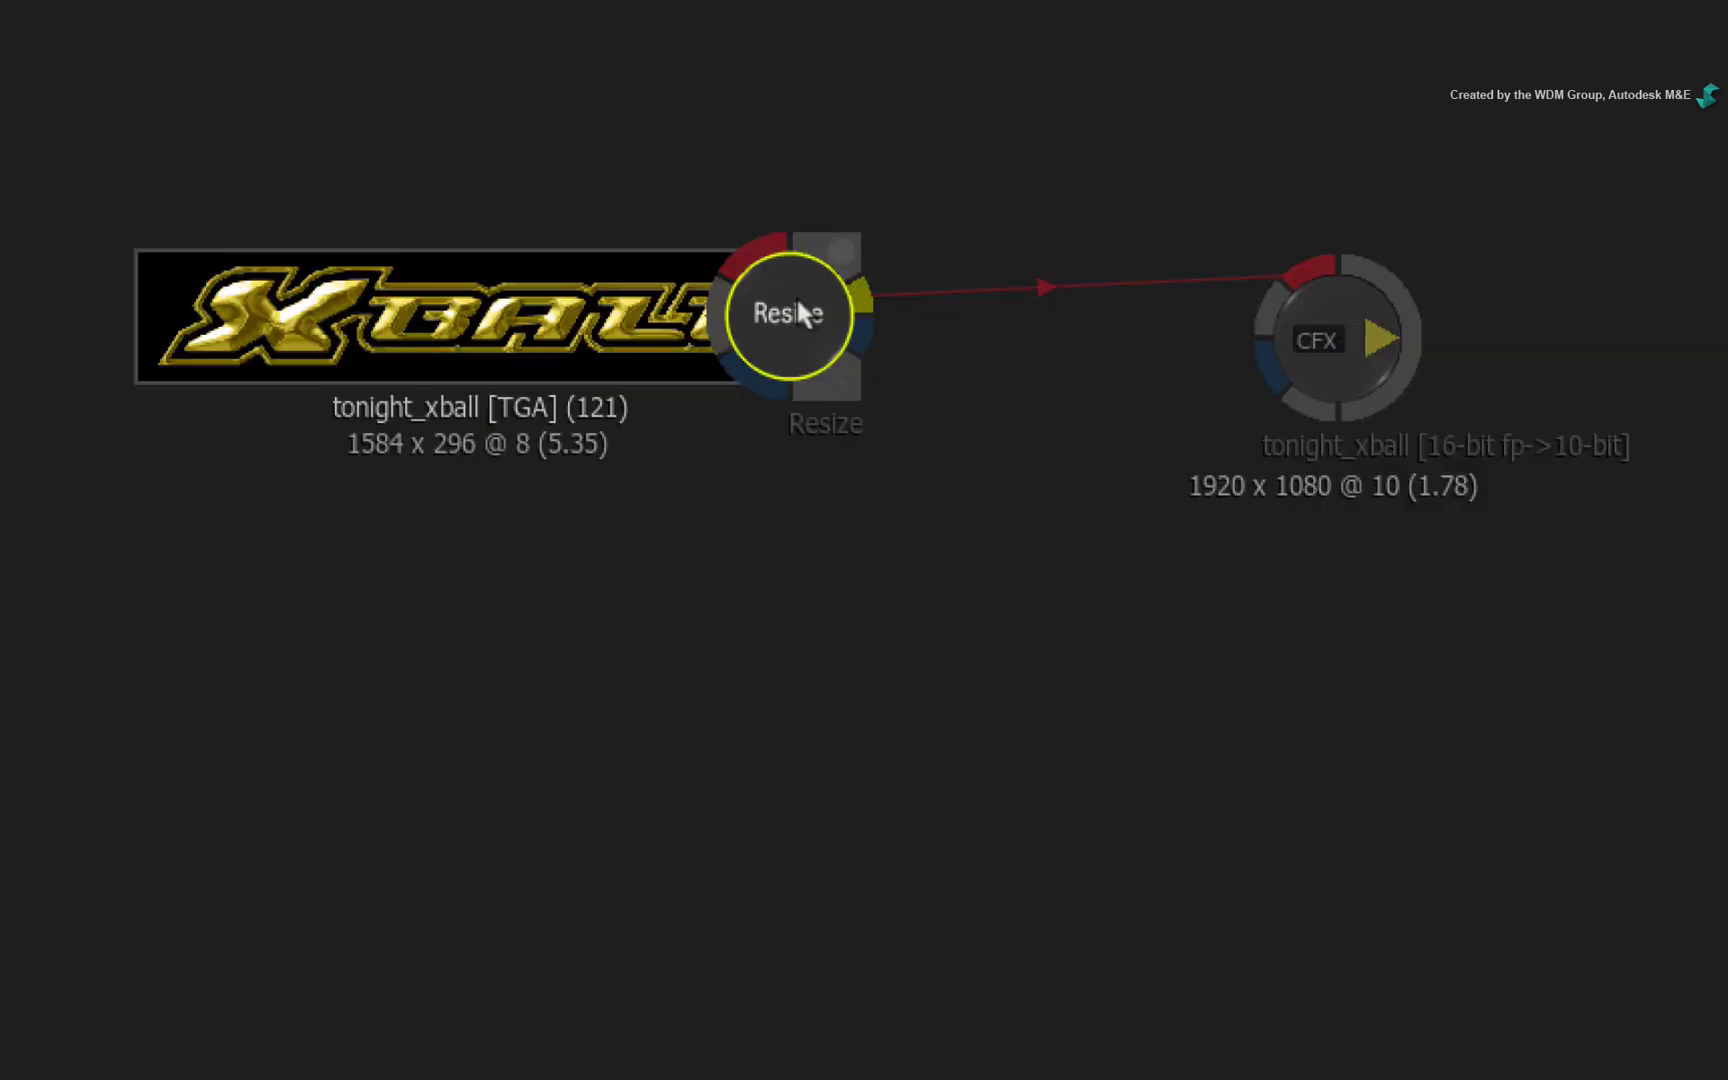
{"action": "left_click_drag", "start_coordinate": [698, 272], "coordinate": [805, 281]}
{"action": "left_click_drag", "start_coordinate": [1031, 324], "coordinate": [1033, 324]}
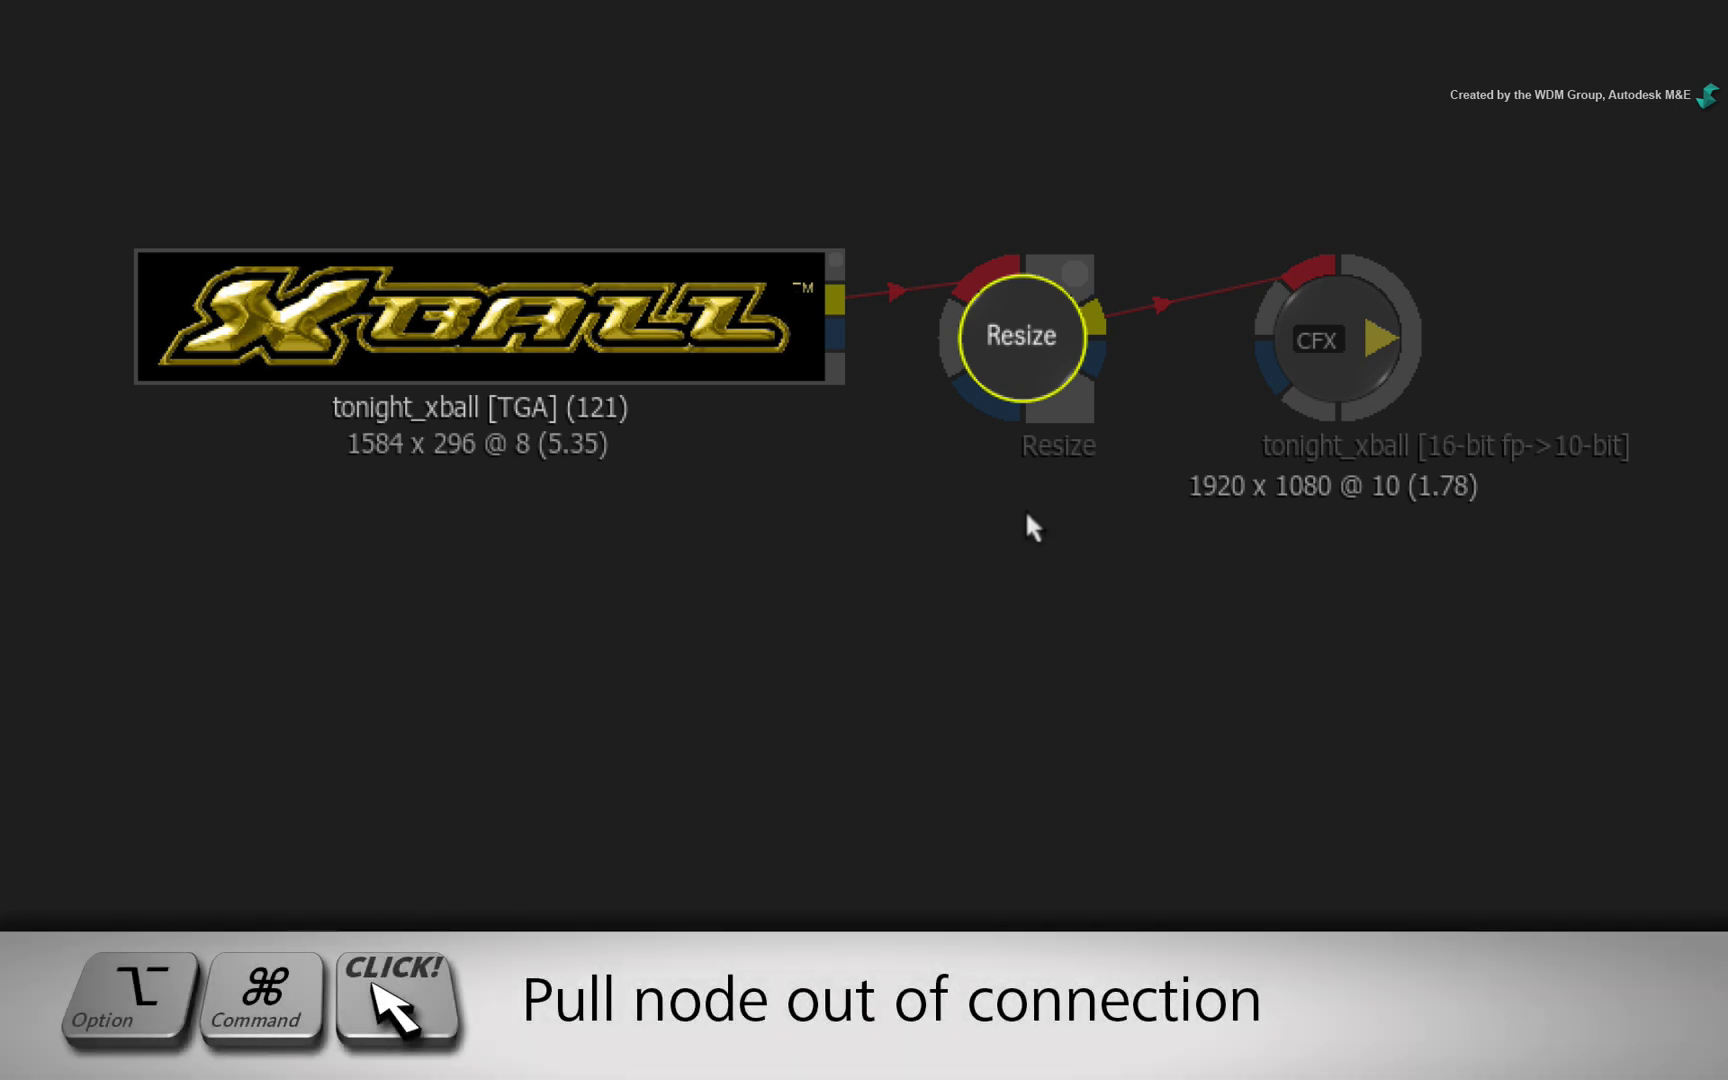
{"action": "left_click_drag", "start_coordinate": [1008, 330], "coordinate": [1030, 900]}
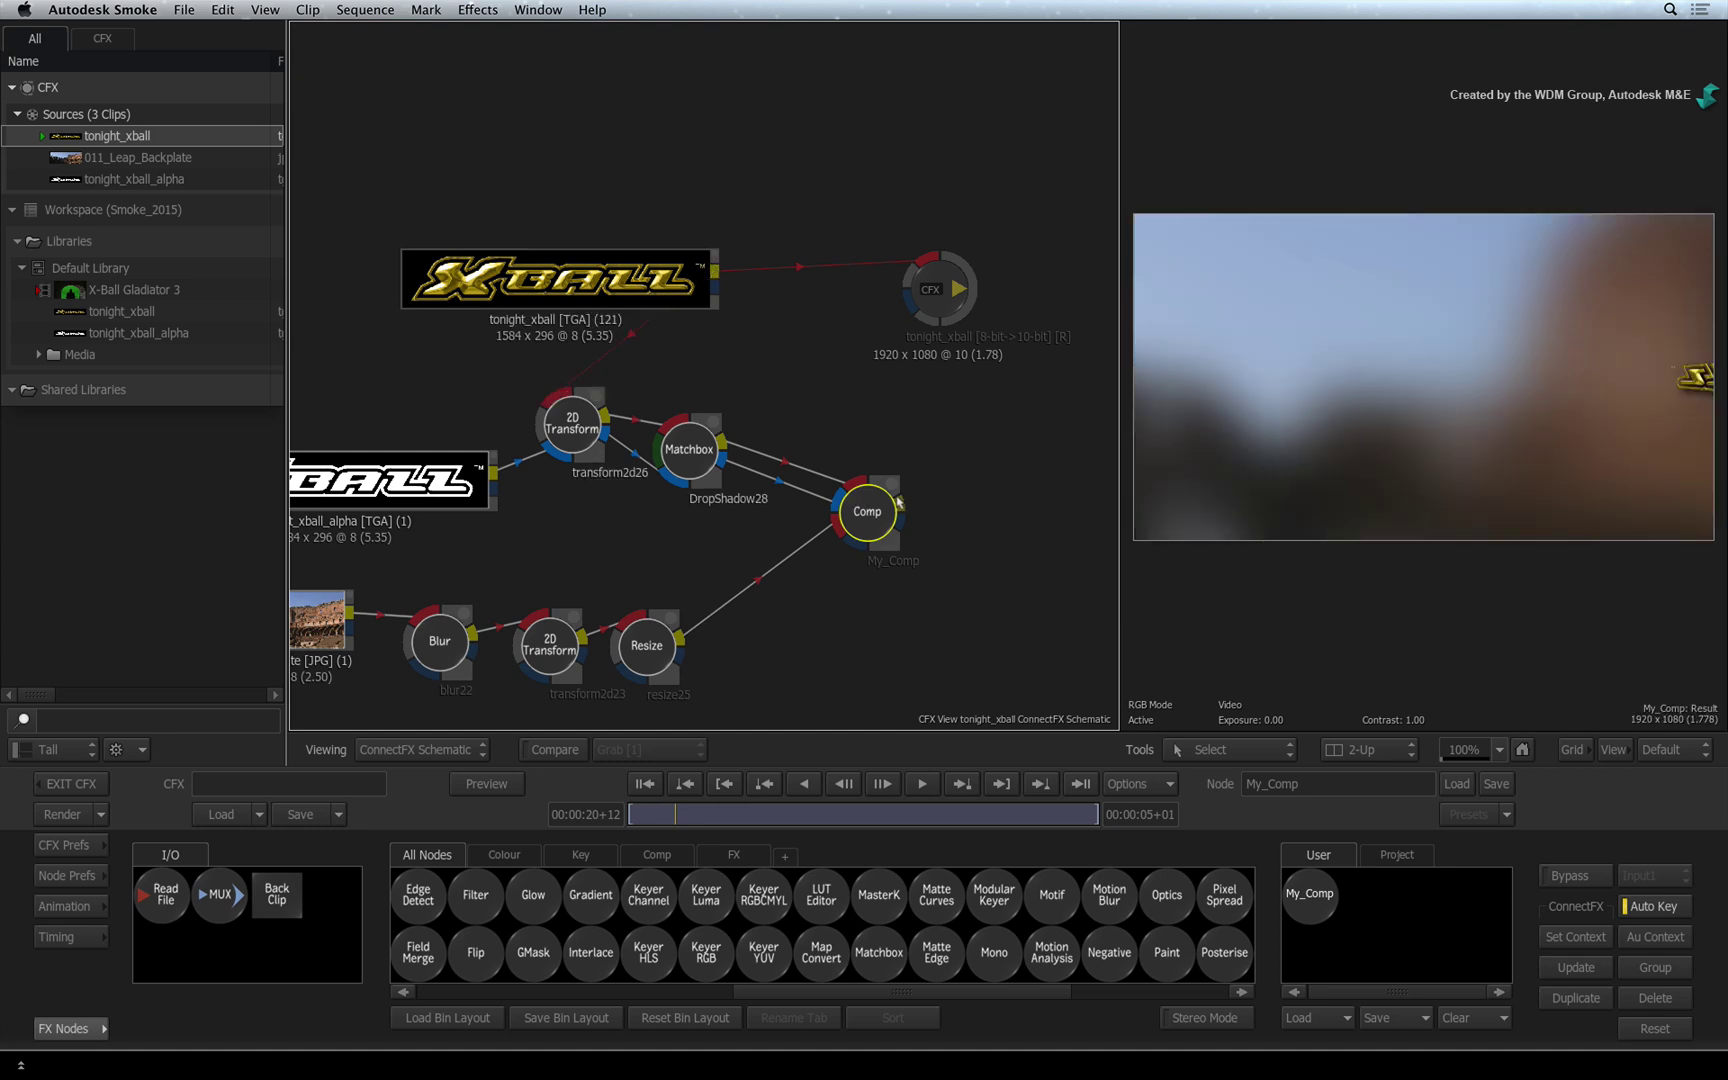
- Exit ConnectFX and scrub to 00:00:20+18 where the logo sits over the blurred arena
{"action": "left_click", "coordinate": [50, 786]}
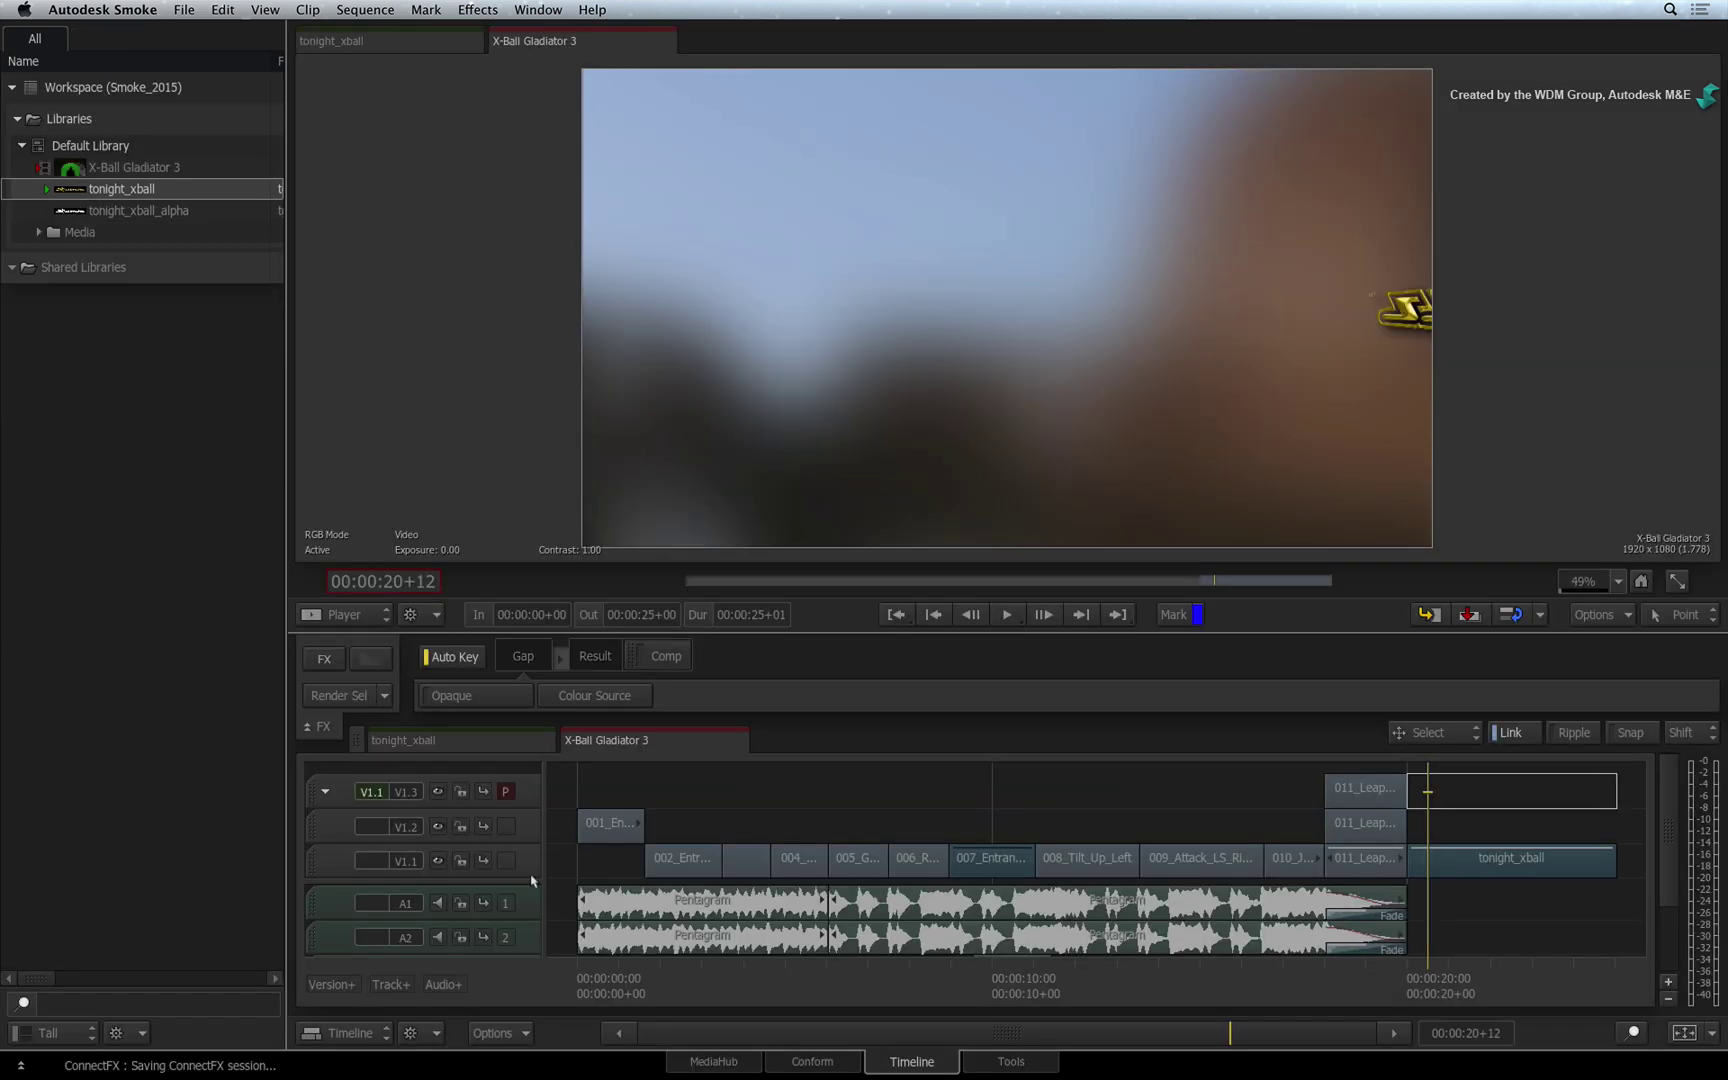
{"action": "mouse_move", "coordinate": [1428, 982]}
{"action": "left_mouse_down"}
{"action": "mouse_move", "coordinate": [1572, 982]}
{"action": "mouse_move", "coordinate": [1418, 987]}
{"action": "mouse_move", "coordinate": [1572, 988]}
{"action": "mouse_move", "coordinate": [1440, 986]}
{"action": "left_mouse_up"}
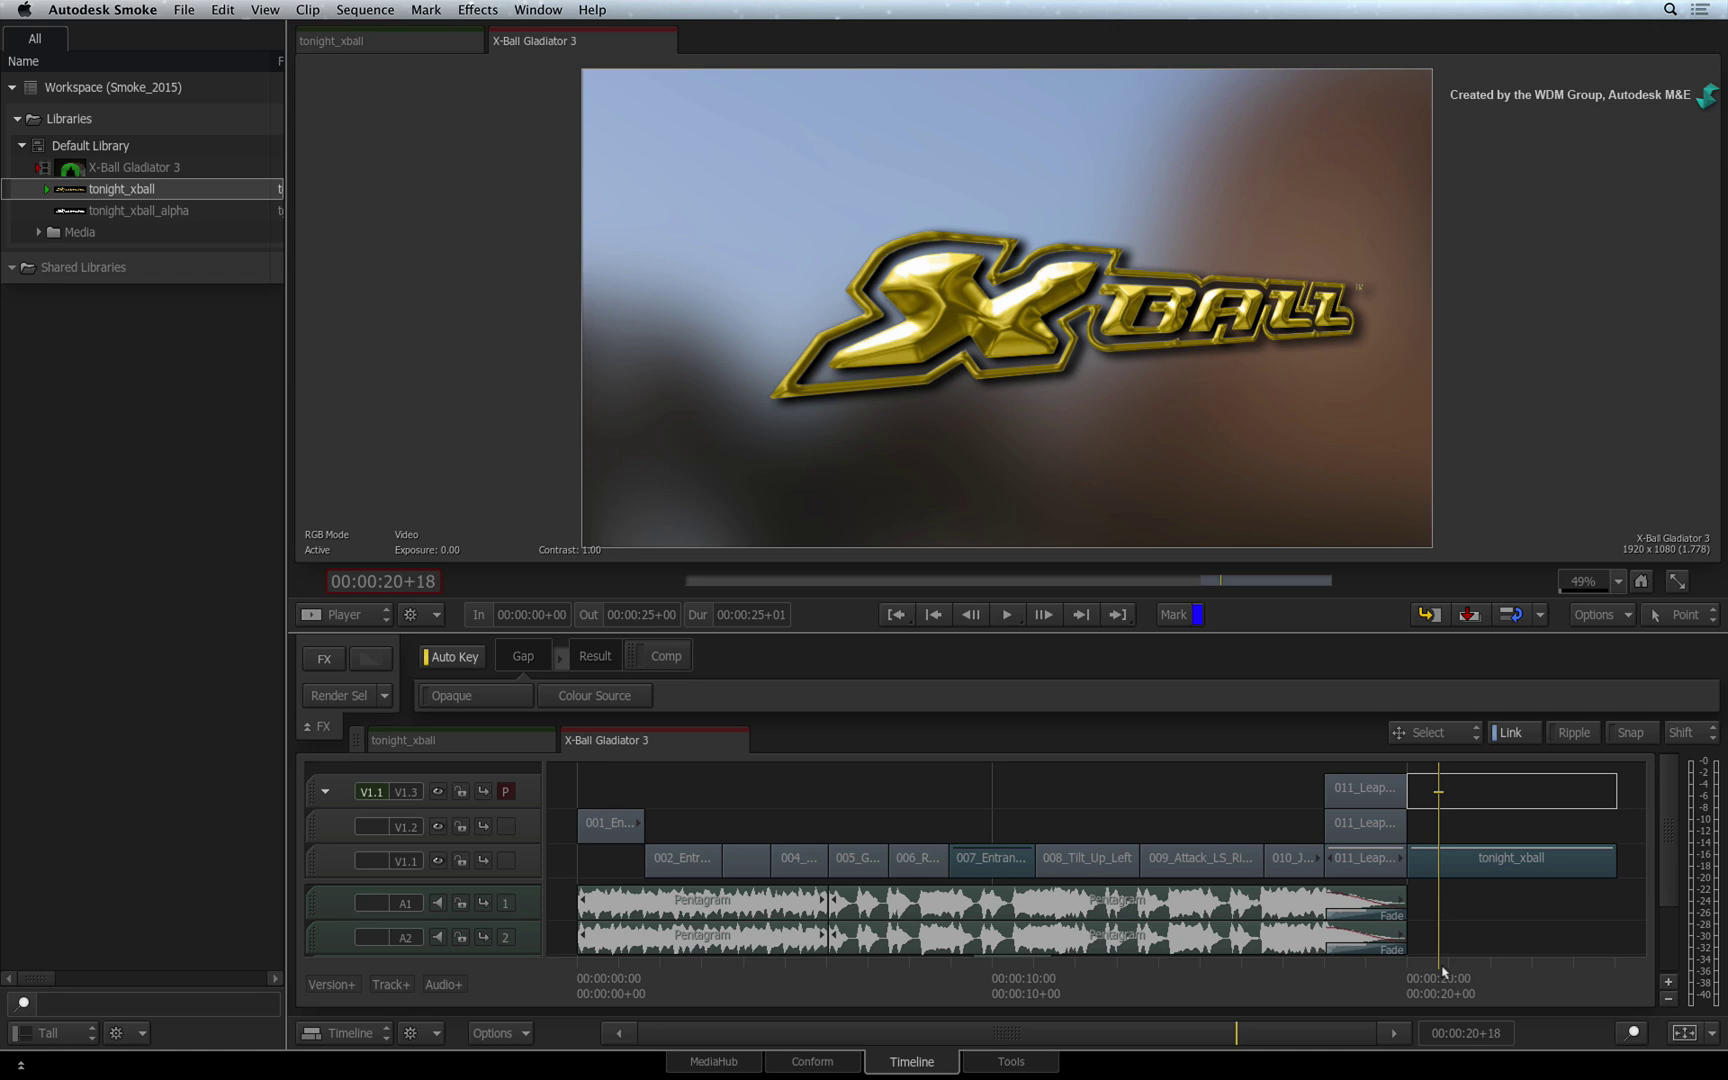
- Undo, then rebuild the tonight_xball ConnectFX using the Selection As Flowgraph option
{"action": "key", "text": "super+z"}
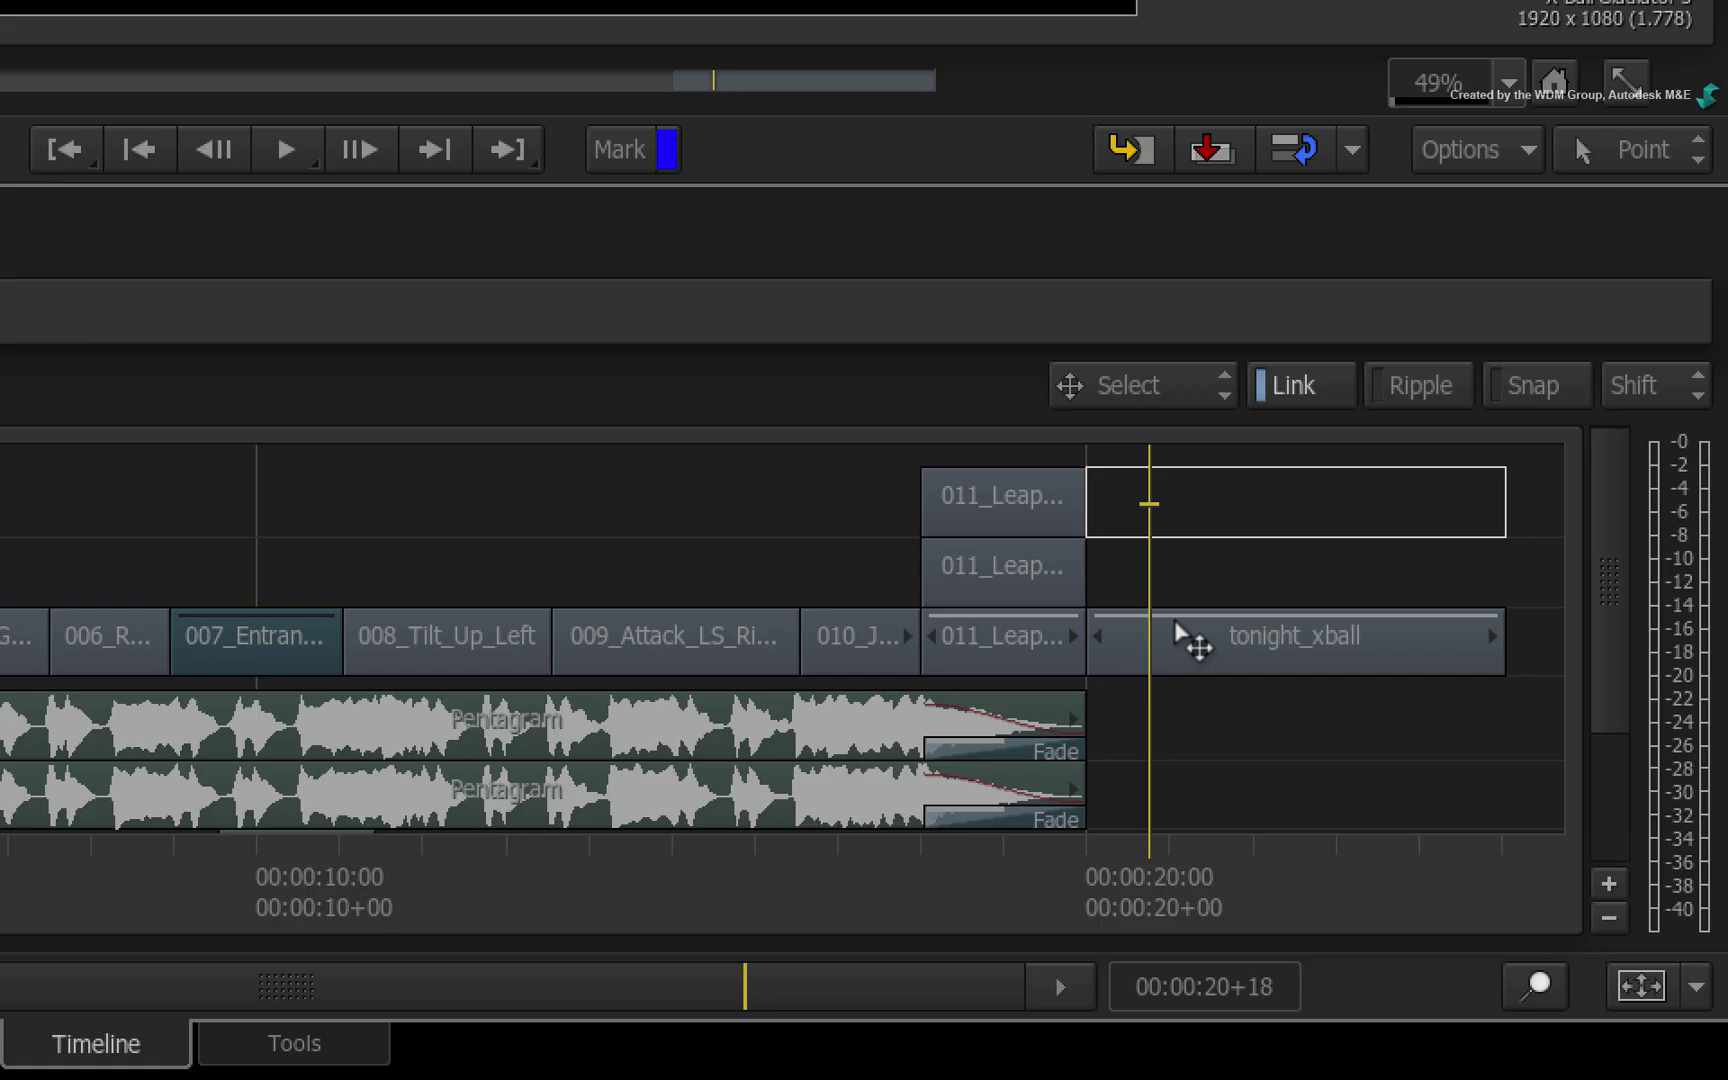
{"action": "left_click", "coordinate": [1457, 861]}
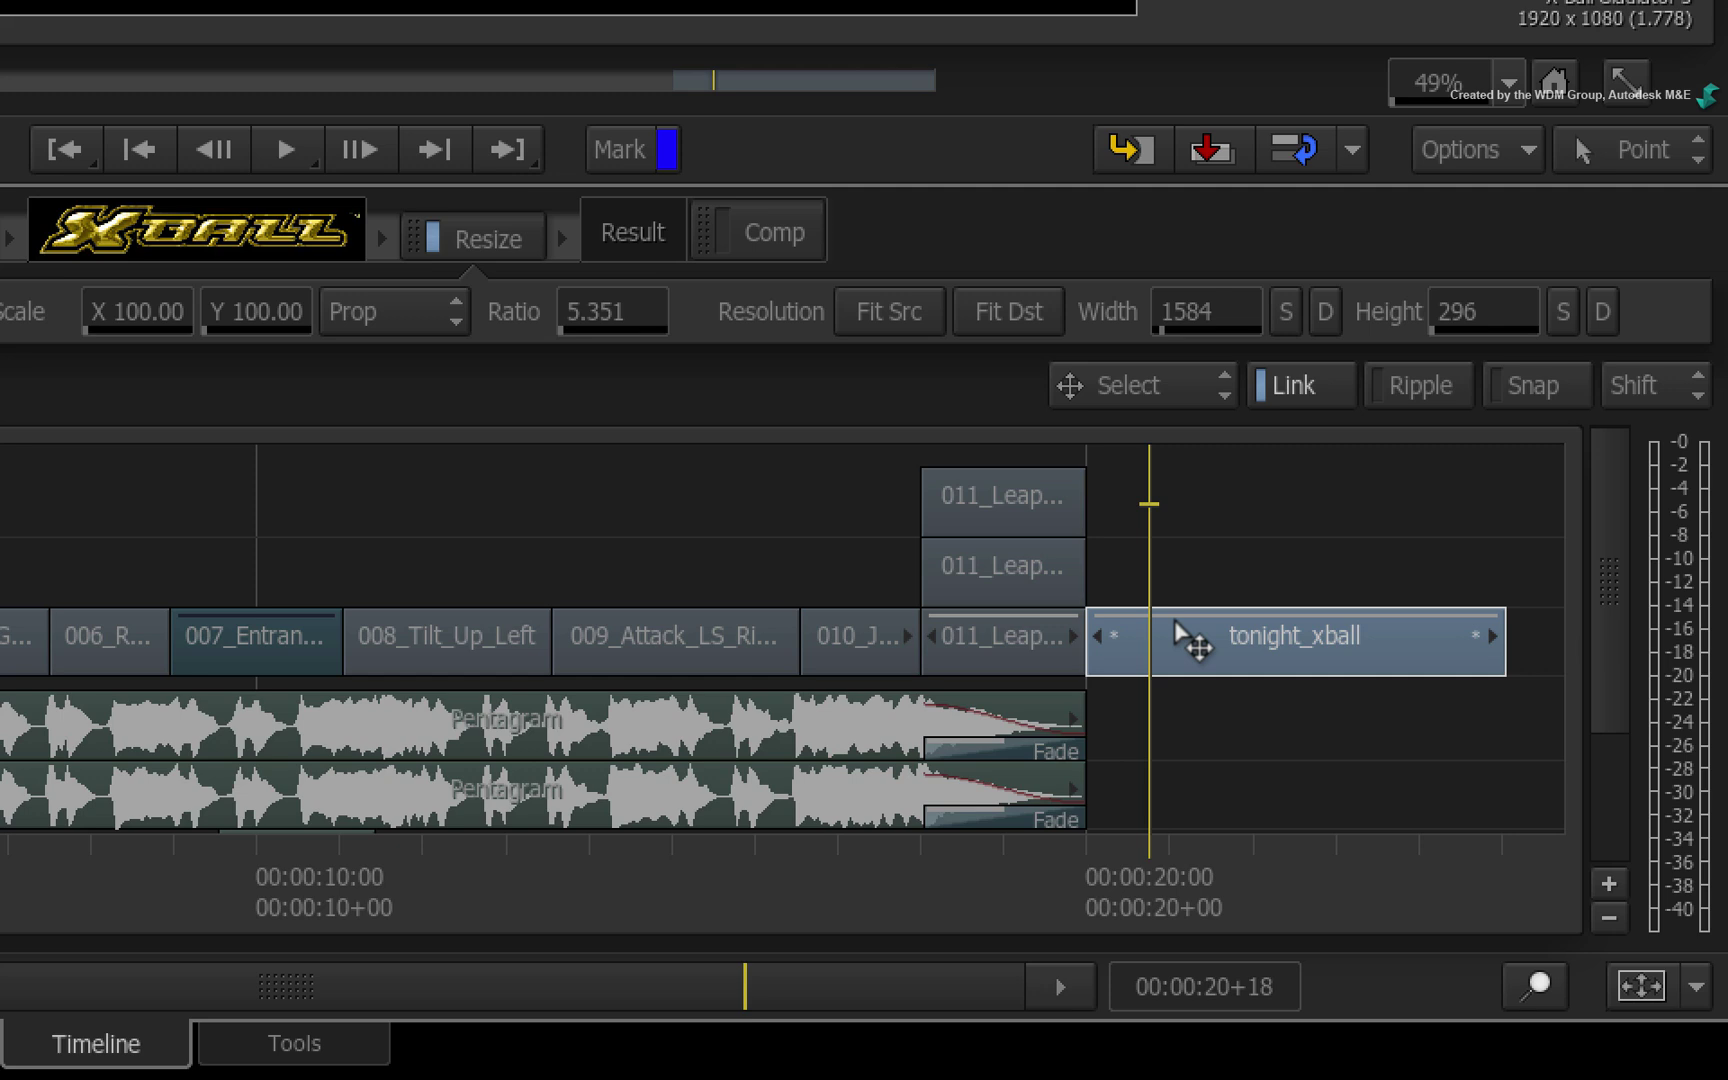
{"action": "left_click", "coordinate": [1183, 640]}
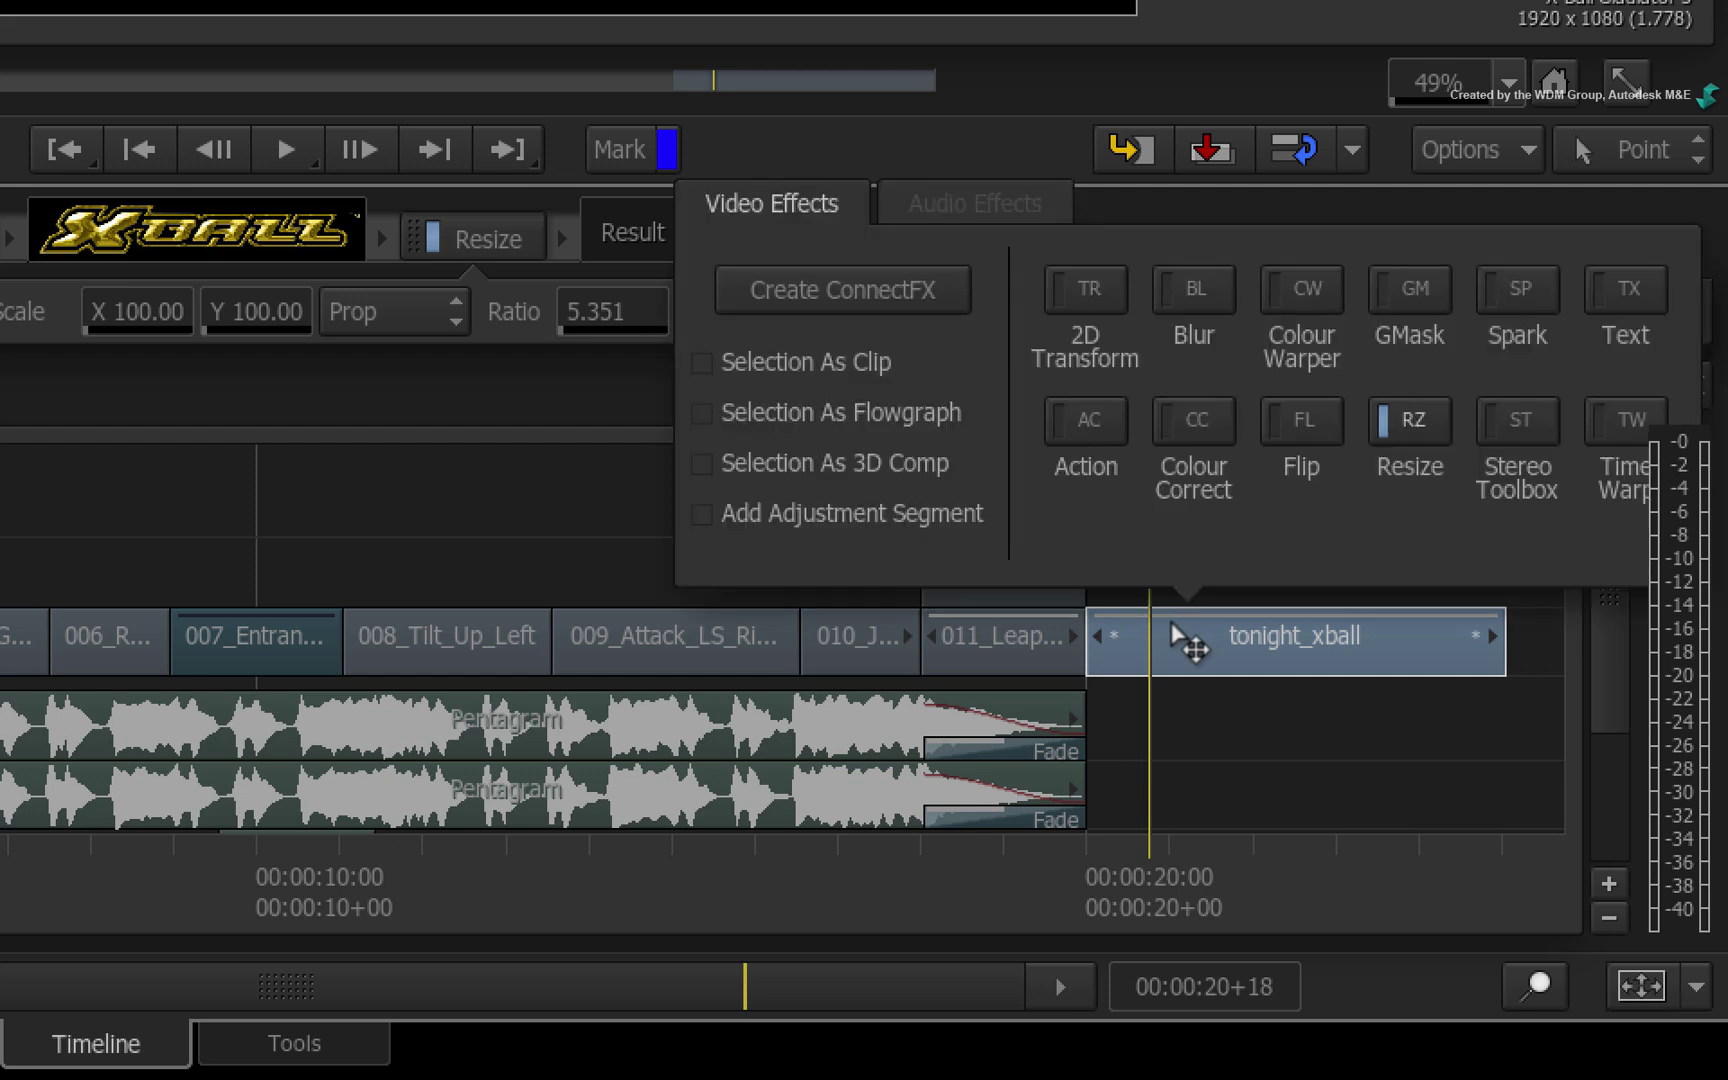
{"action": "left_click", "coordinate": [903, 412]}
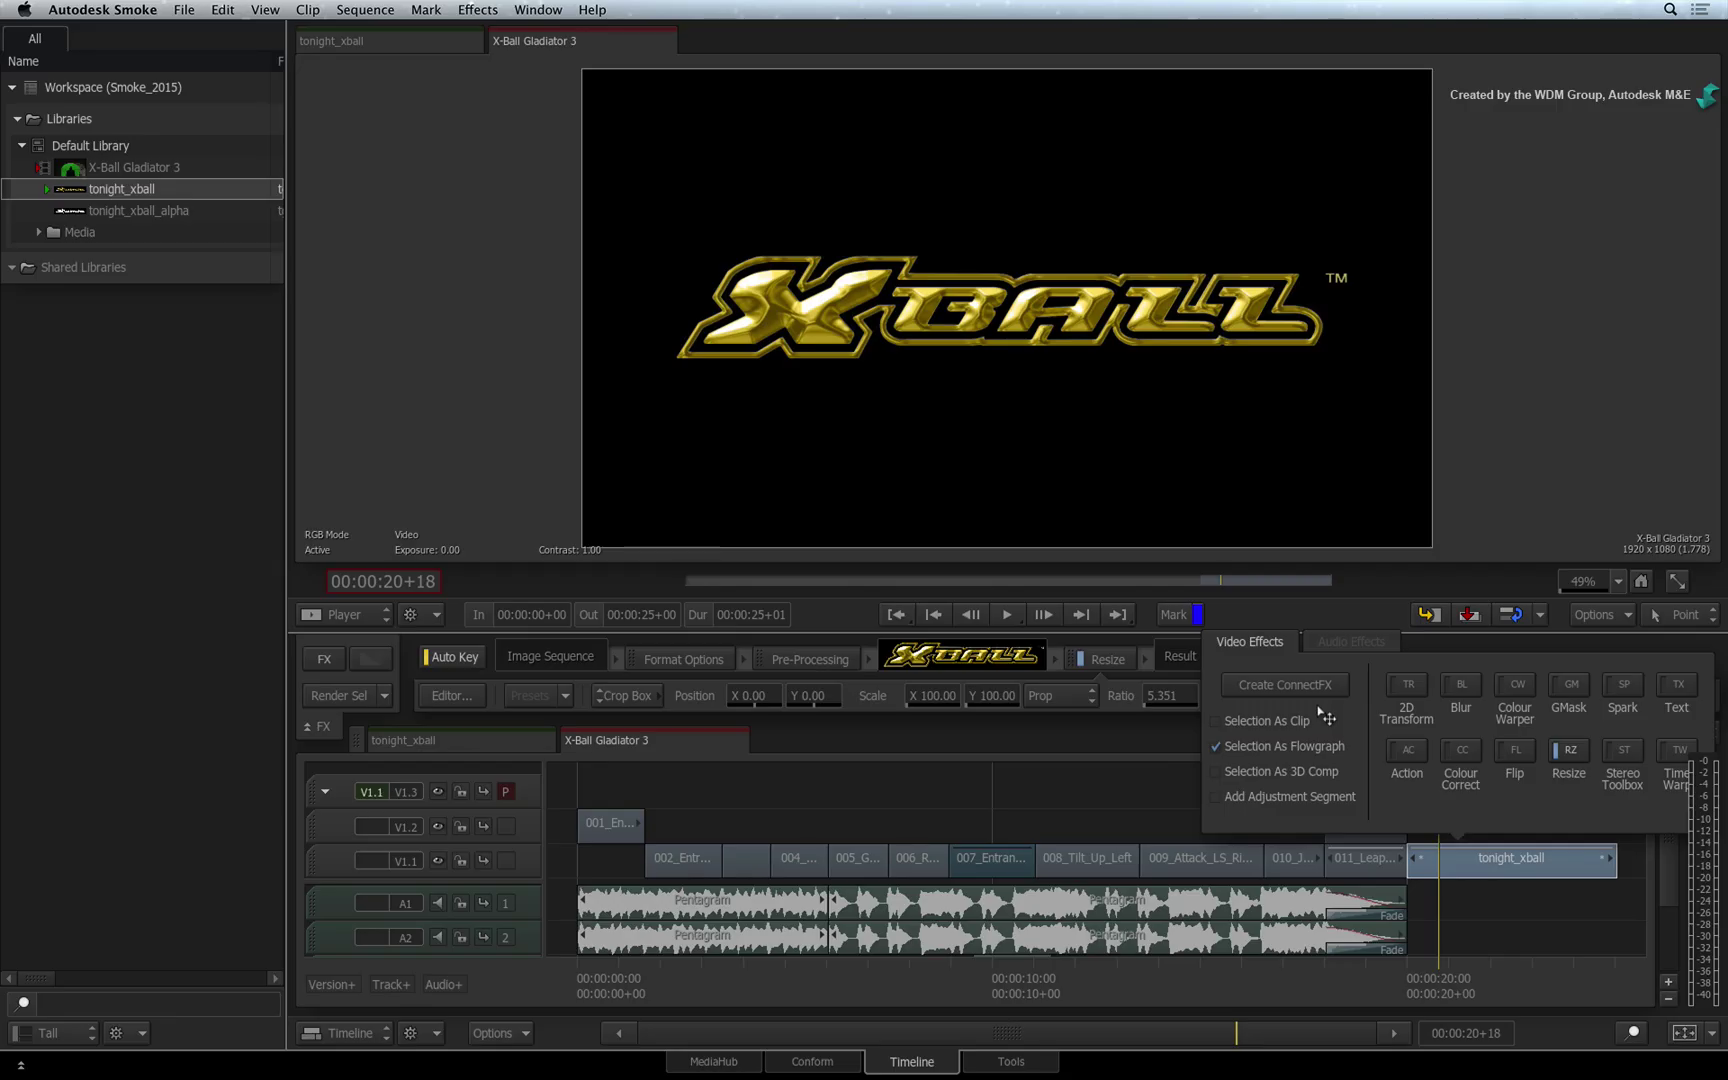
{"action": "left_click", "coordinate": [1305, 688]}
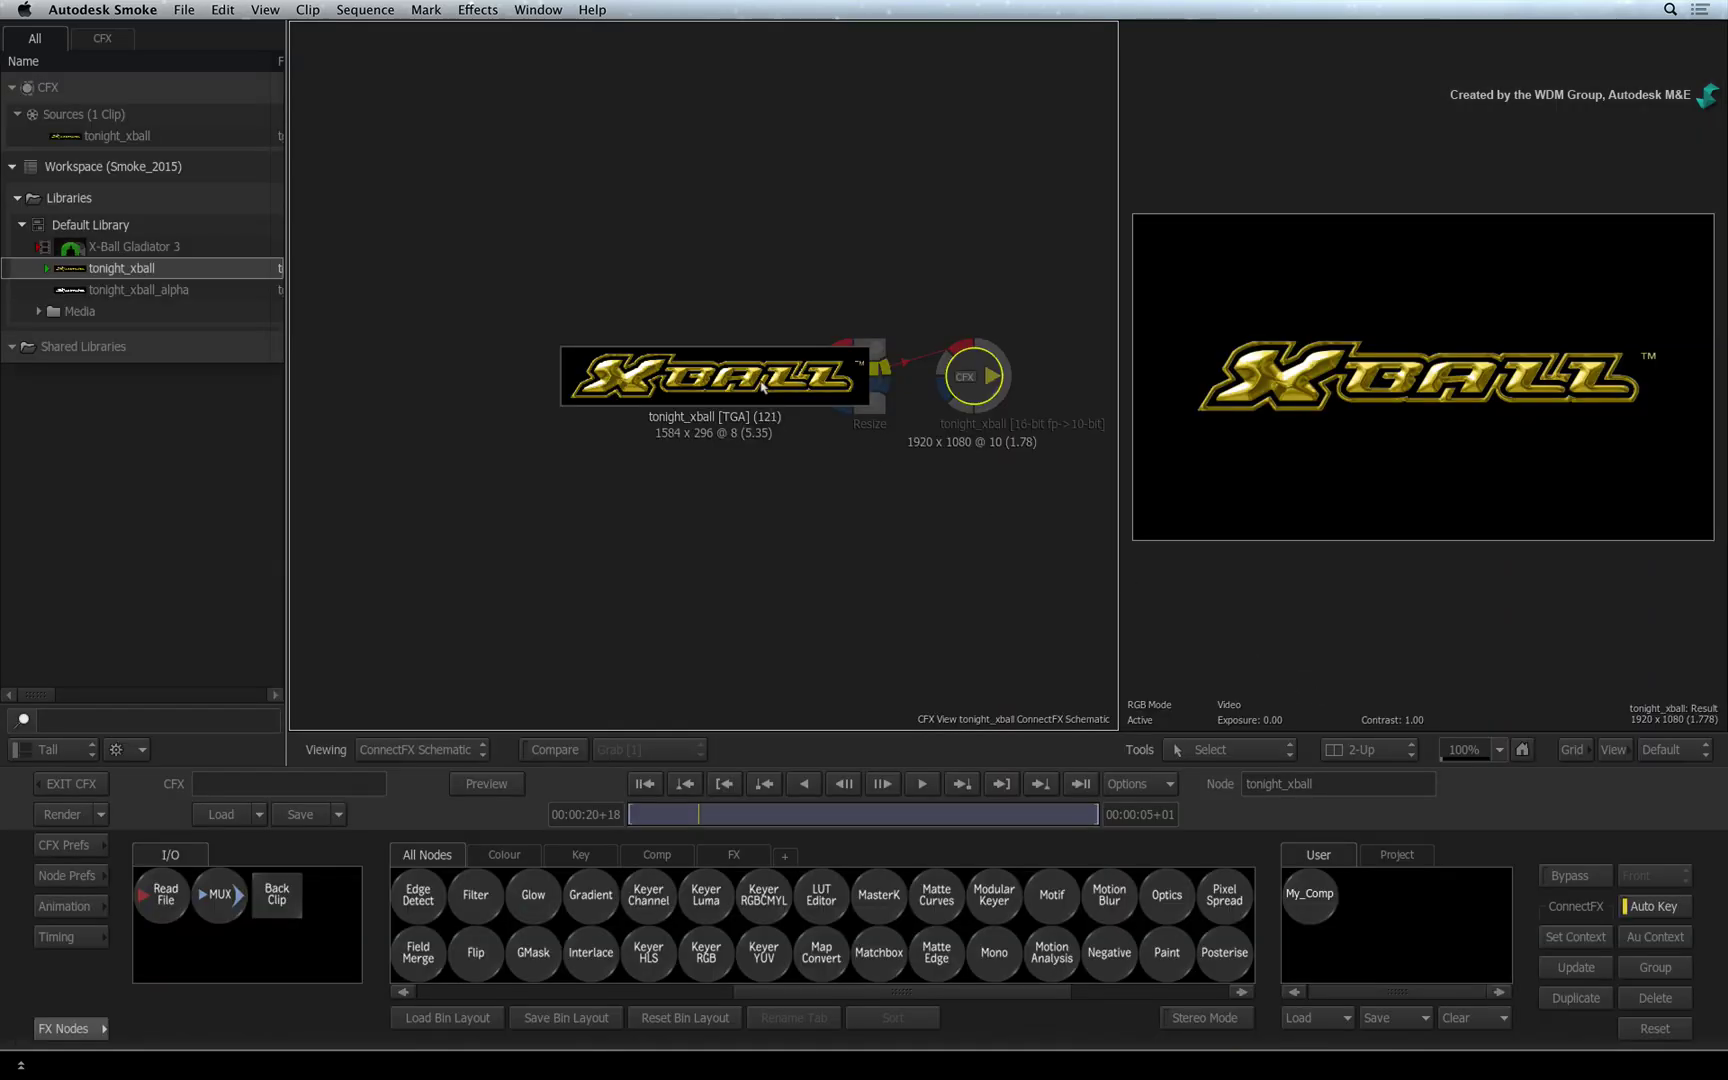
- Spread out the tonight_xball and Resize nodes, then pull Resize out of the connection and delete it
{"action": "left_click_drag", "start_coordinate": [765, 387], "coordinate": [575, 370]}
{"action": "left_click_drag", "start_coordinate": [835, 370], "coordinate": [791, 373]}
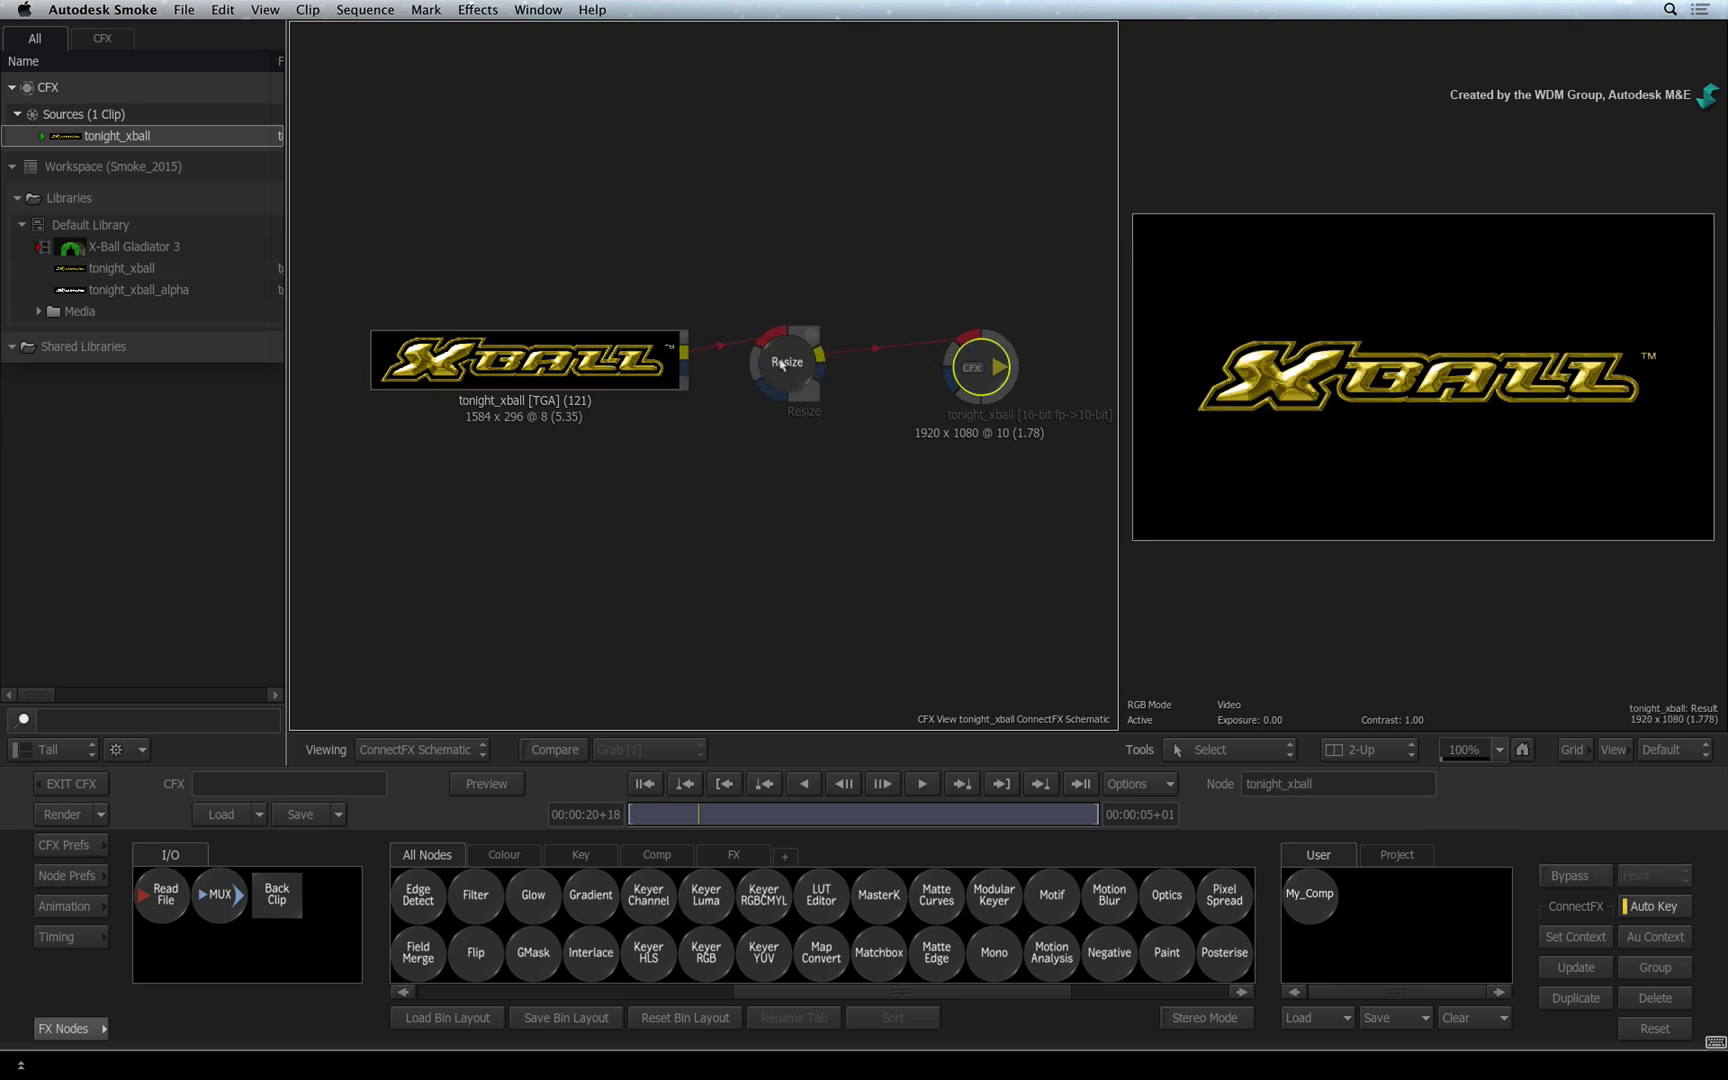
{"action": "left_click_drag", "start_coordinate": [791, 373], "coordinate": [819, 518]}
{"action": "key", "text": "Delete"}
- Add the saved My_Comp setup, wire its Comp node to the 1920 x 1080 output, and exit ConnectFX
{"action": "left_click_drag", "start_coordinate": [1310, 893], "coordinate": [876, 561]}
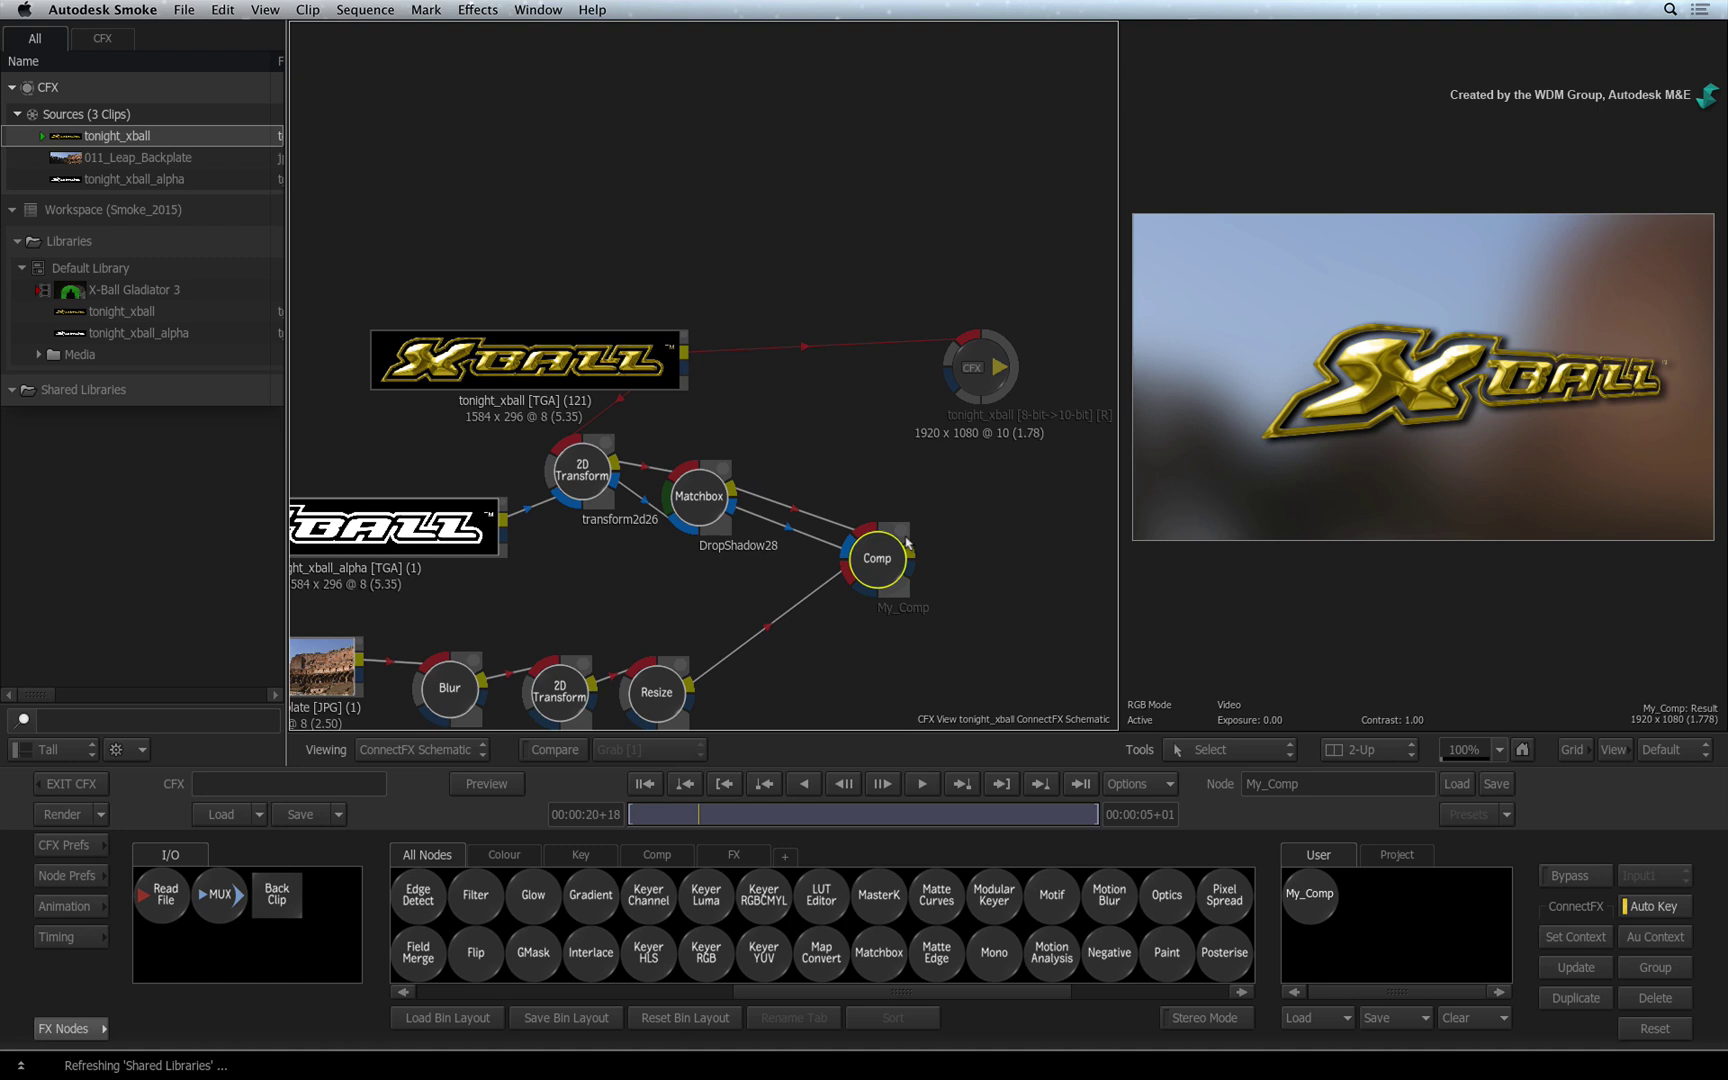
{"action": "left_click_drag", "start_coordinate": [911, 545], "coordinate": [990, 508]}
{"action": "left_click", "coordinate": [71, 783]}
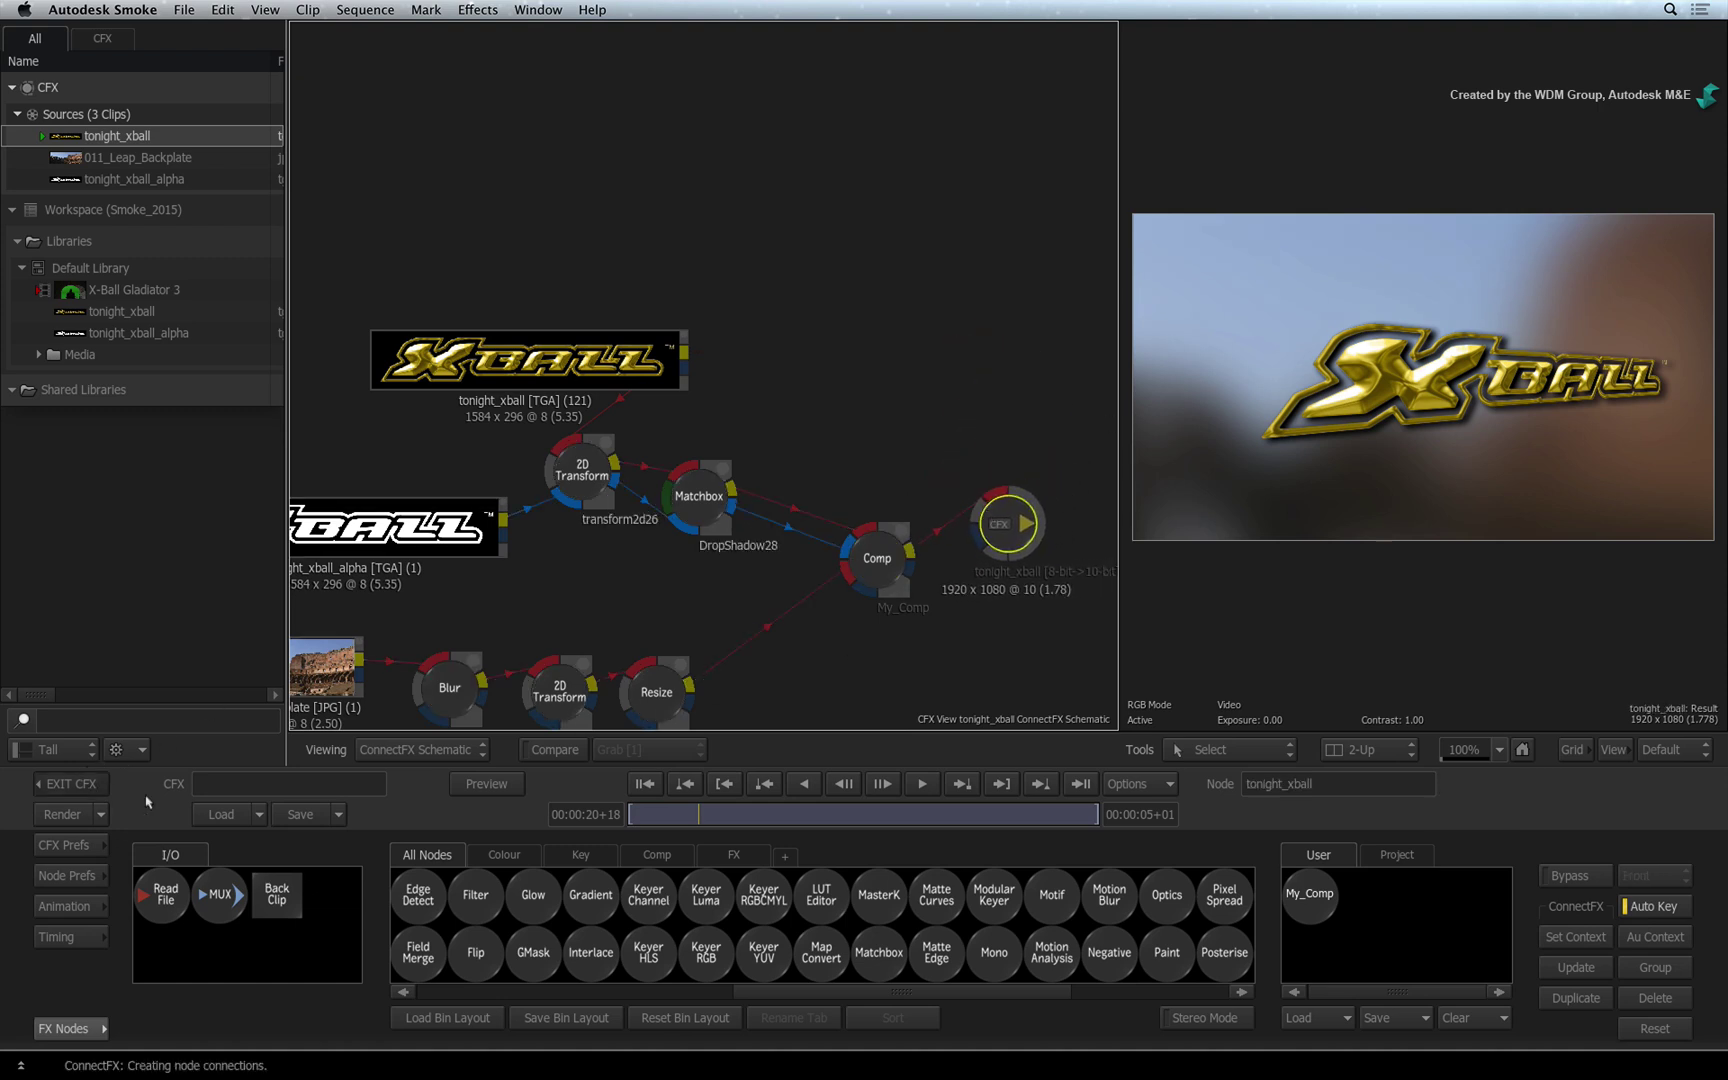